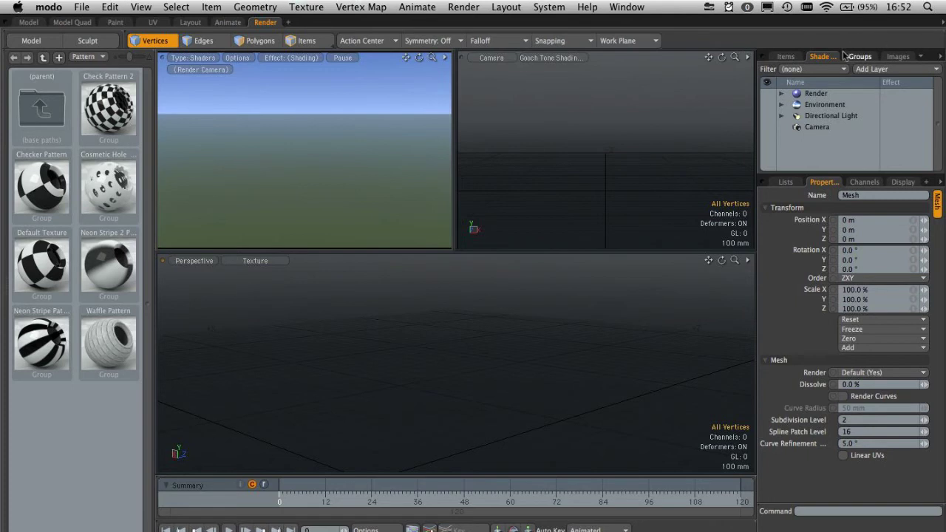
# Look at the frame range and save options for rendering an animation, and close the dialog without rendering.
pyautogui.click(464, 8)
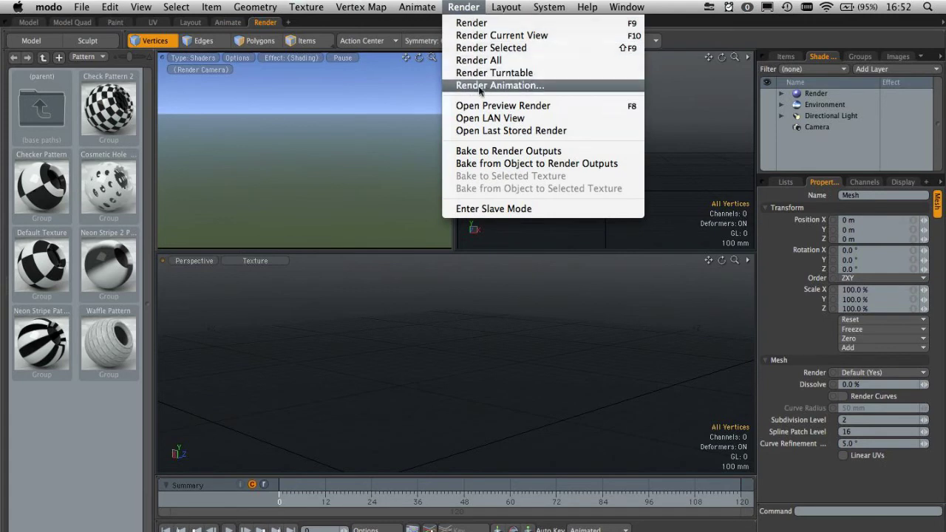
pyautogui.click(516, 85)
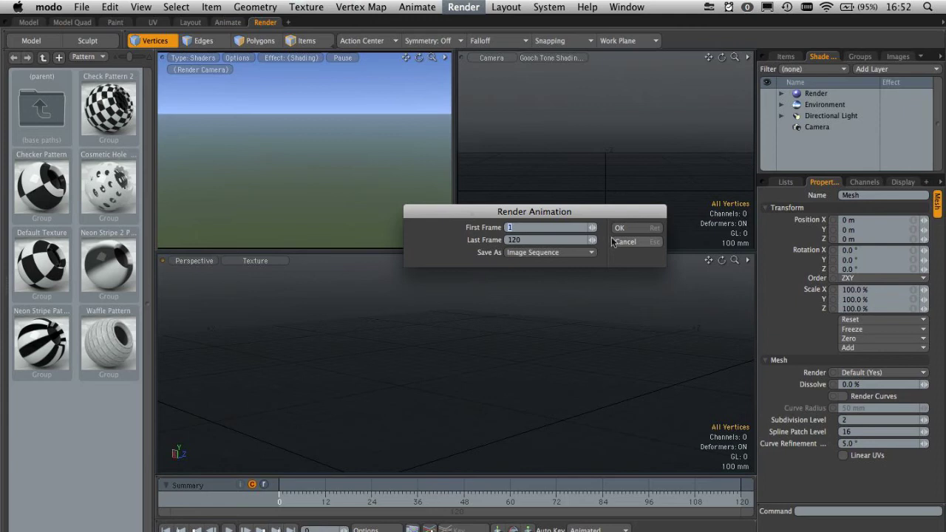
pyautogui.click(637, 246)
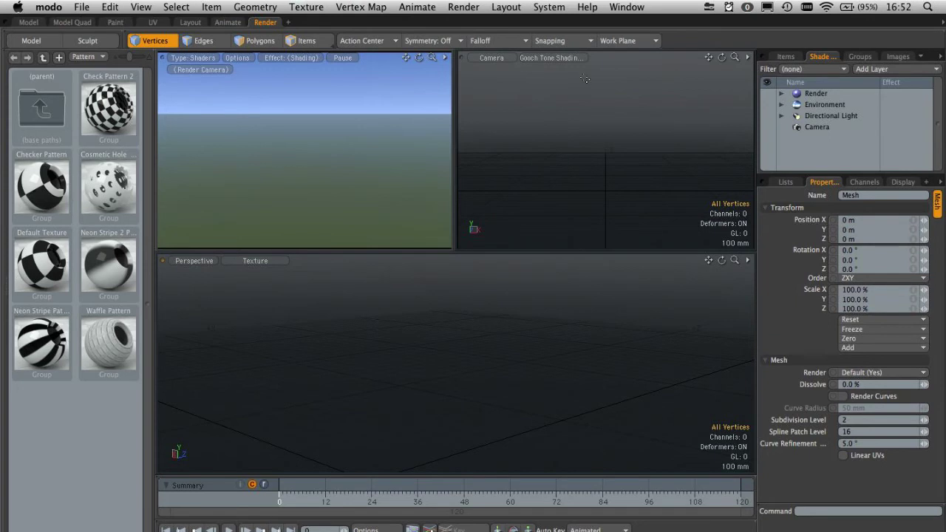
# Switch to Preview, study the formView.jpg diagram of container, form layout and buttons, and return to modo.
pyautogui.press('super+Tab')
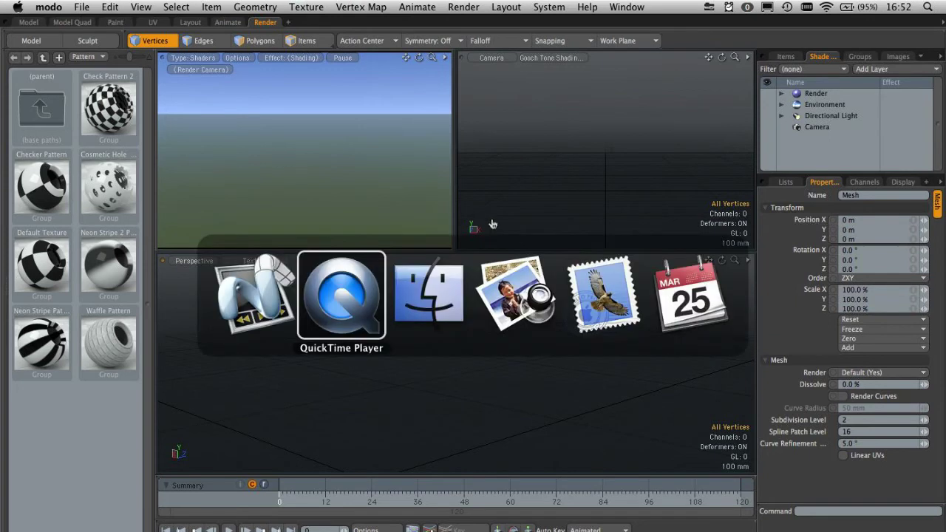
pyautogui.click(526, 305)
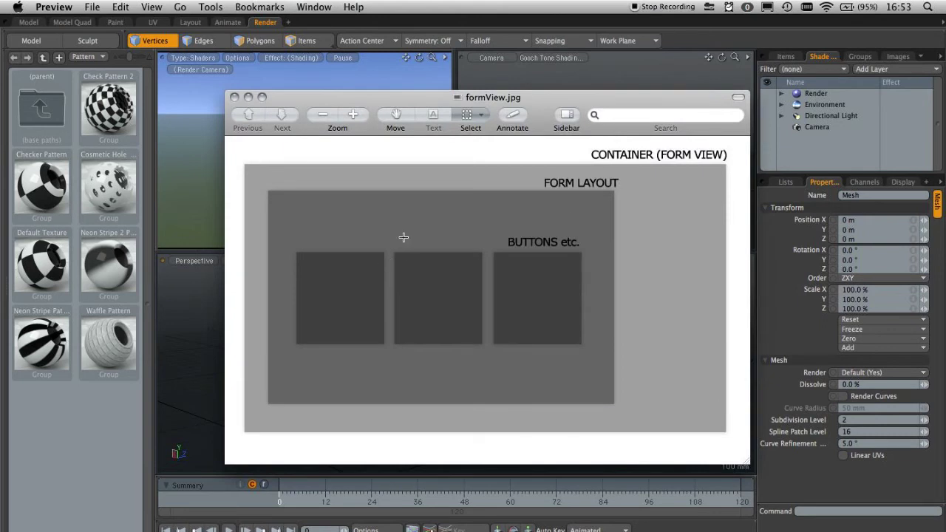
pyautogui.moveTo(669, 93); pyautogui.dragTo(668, 82)
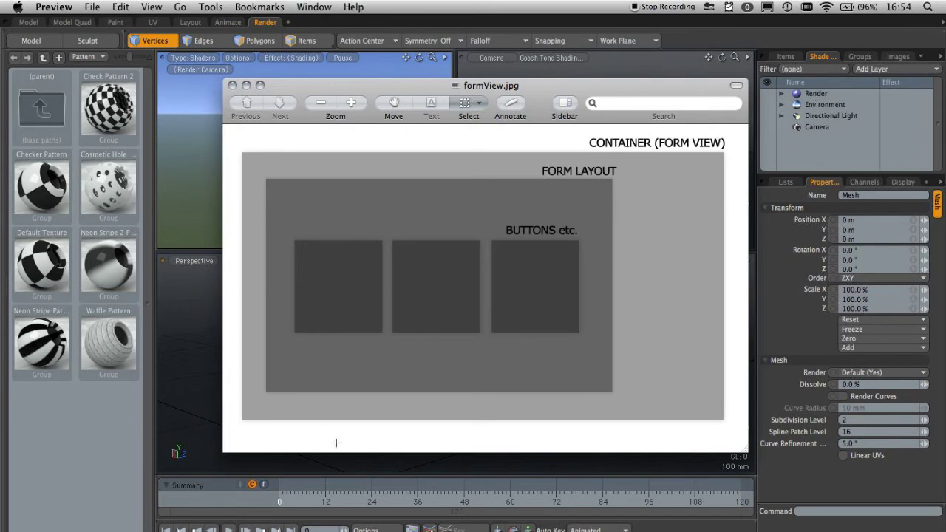
pyautogui.click(714, 43)
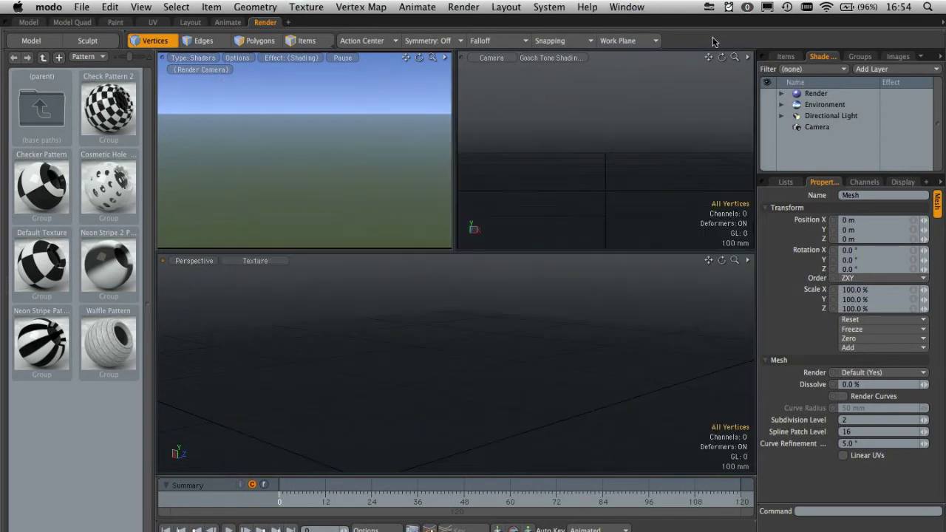
# Split the upper toolbar viewport horizontally and set the new part above the Shader Tree to an empty Form View.
pyautogui.click(943, 35)
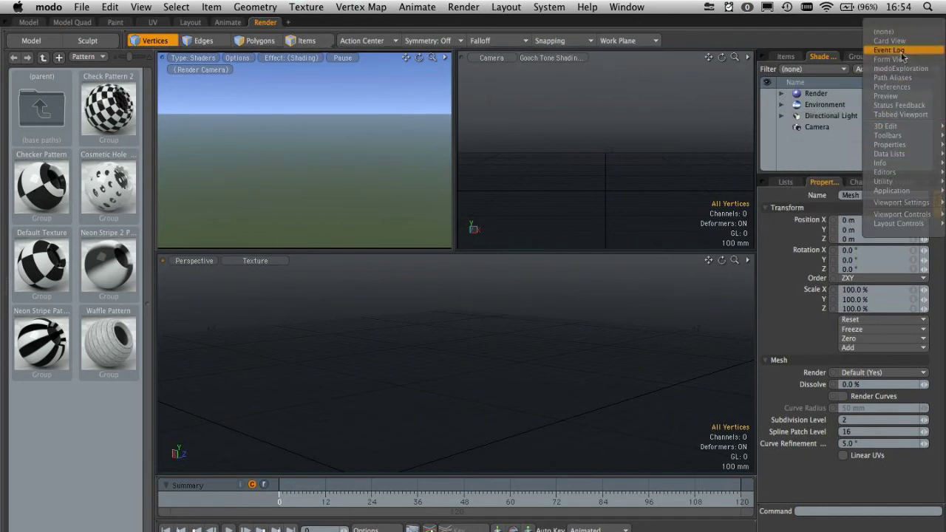
pyautogui.moveTo(890, 220)
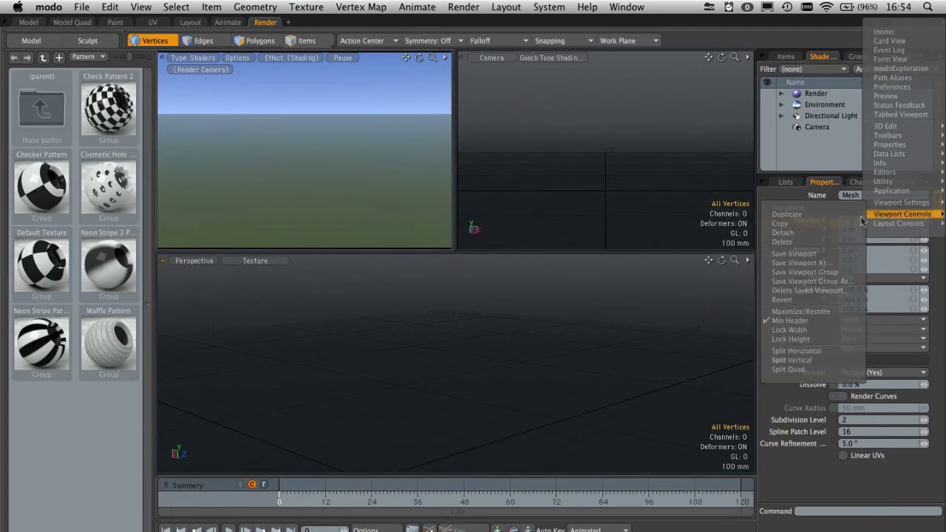
pyautogui.click(803, 352)
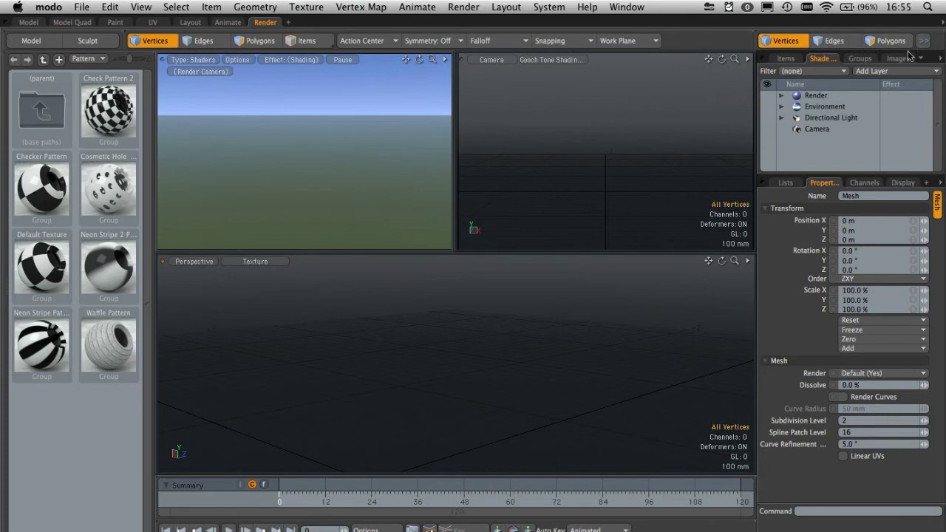
pyautogui.click(943, 33)
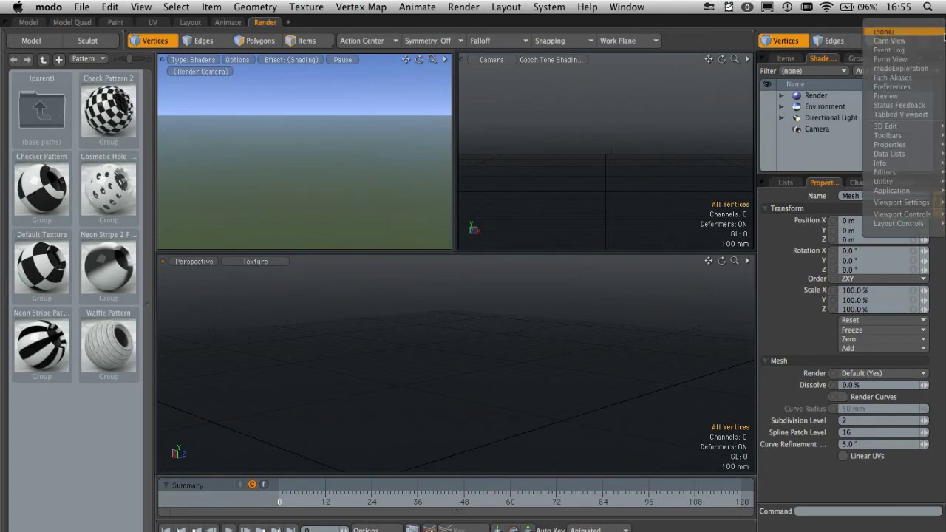
pyautogui.click(899, 63)
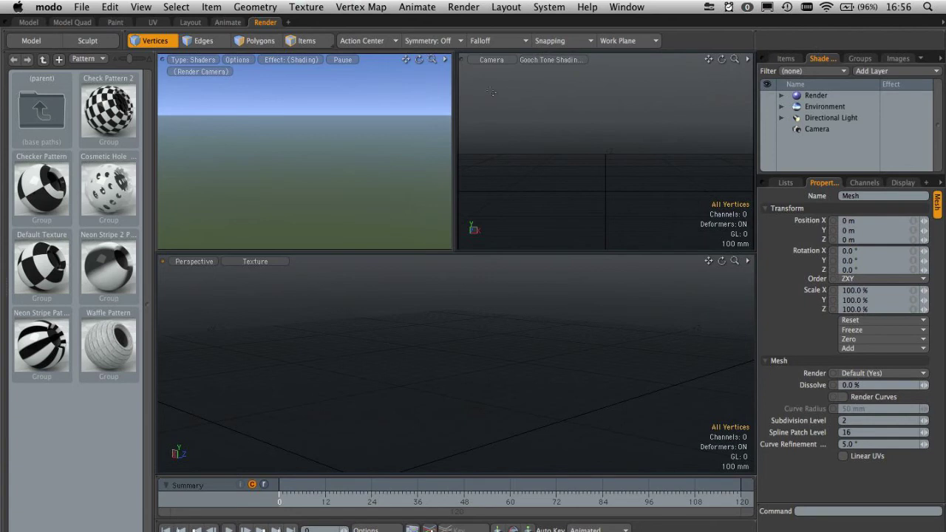
# Open the Form Editor, collapse Groups, and expand Forms to browse the list of available forms.
pyautogui.click(551, 9)
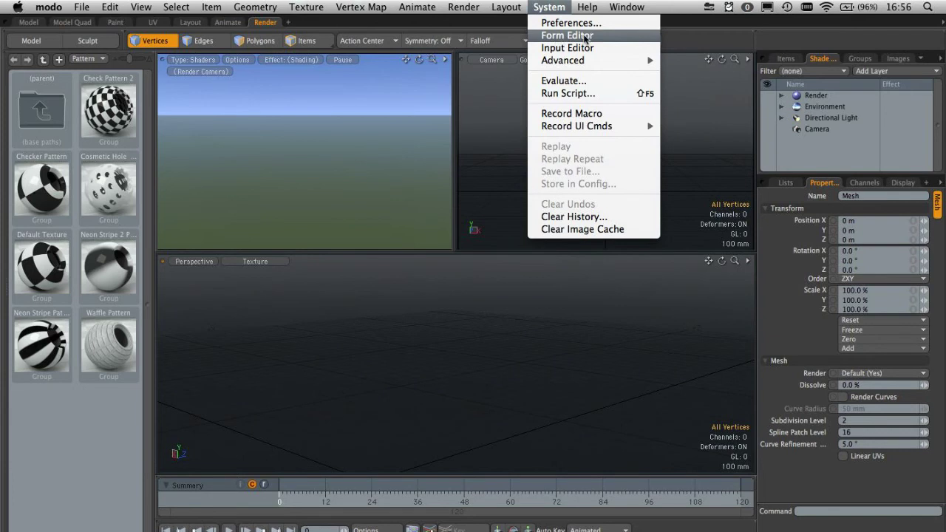
pyautogui.click(583, 39)
pyautogui.moveTo(383, 101); pyautogui.dragTo(380, 113)
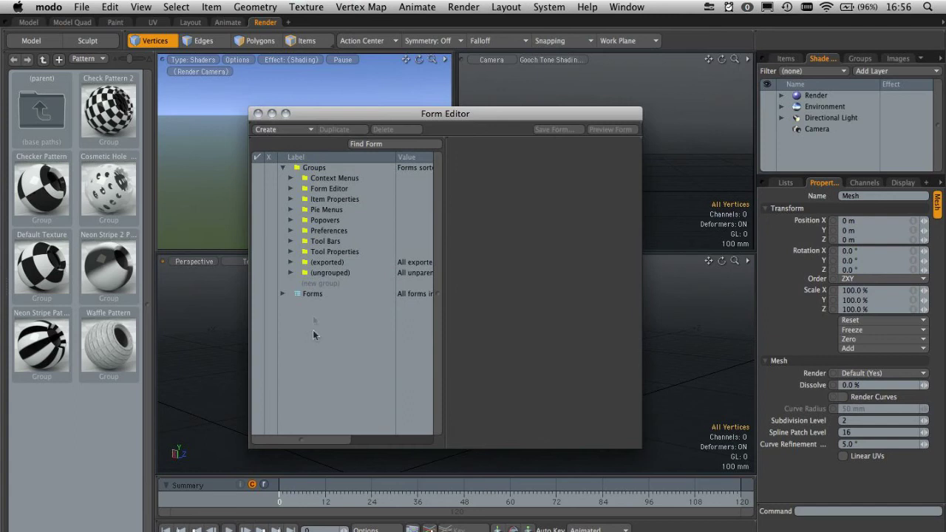
pyautogui.click(283, 169)
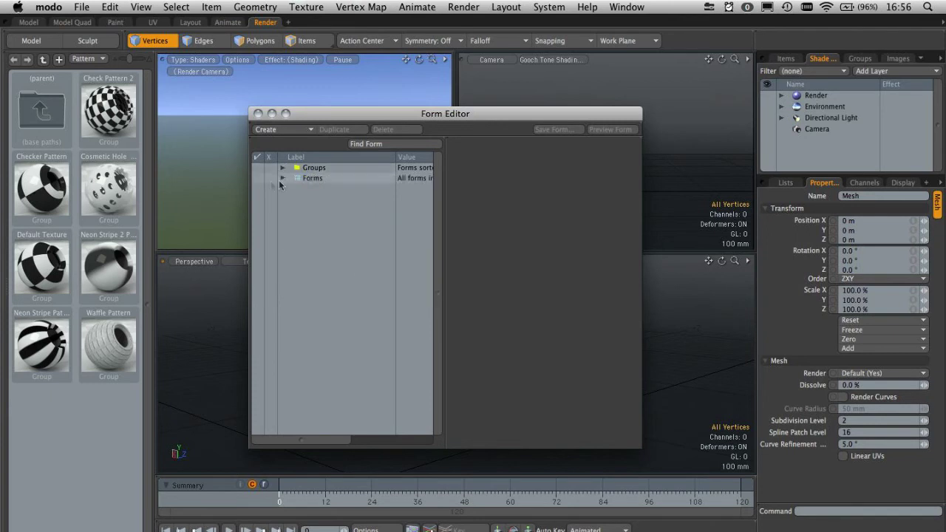
pyautogui.click(281, 178)
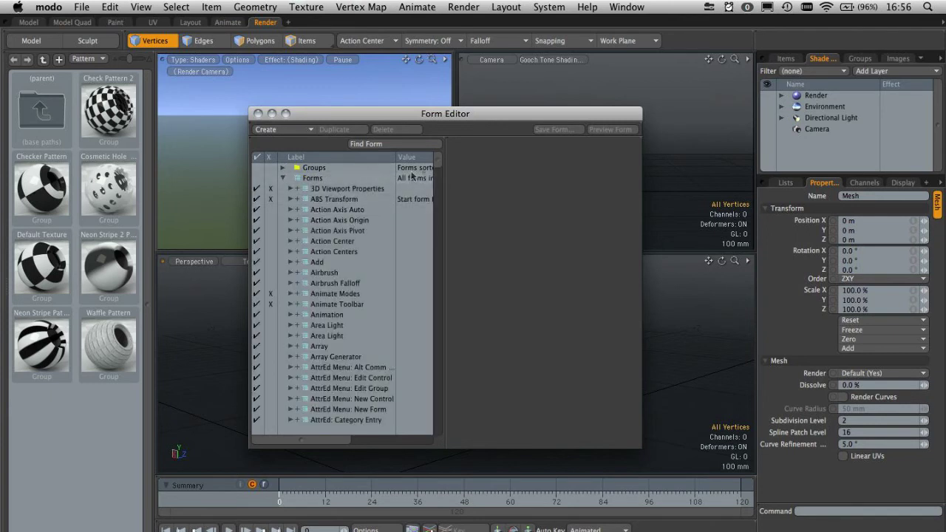
pyautogui.moveTo(436, 168)
pyautogui.mouseDown()
pyautogui.moveTo(446, 170)
pyautogui.moveTo(461, 212)
pyautogui.moveTo(453, 324)
pyautogui.moveTo(458, 269)
pyautogui.mouseUp()
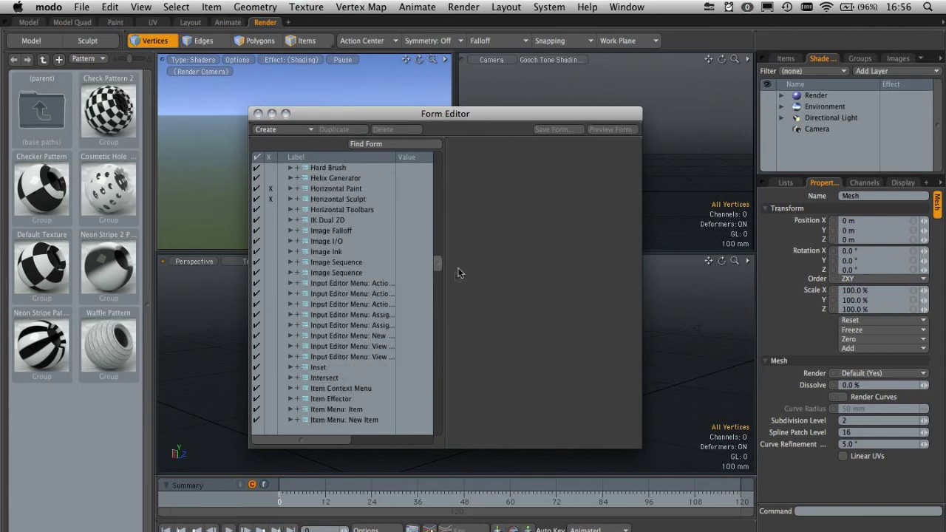
# Use Find Form to locate the form holding the toolbar's Sculpt button, and widen the Label column to read its name.
pyautogui.click(398, 144)
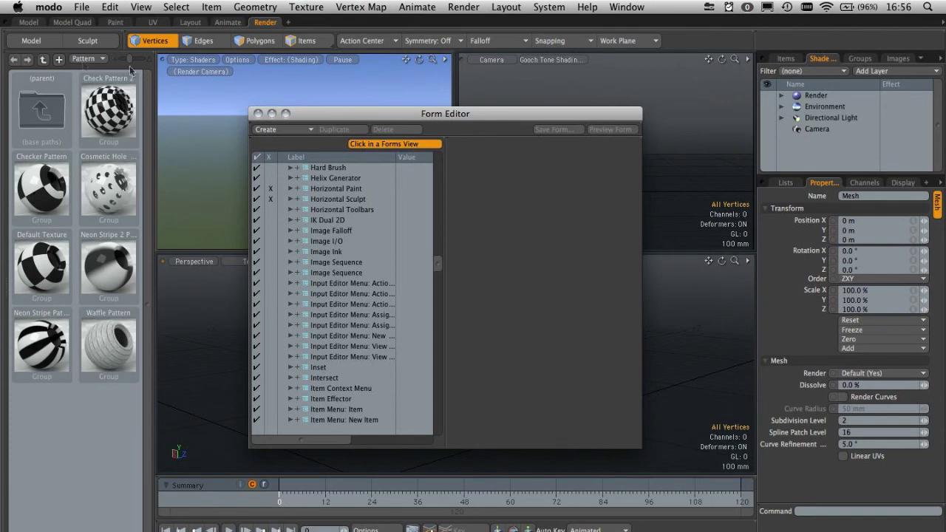
pyautogui.click(85, 43)
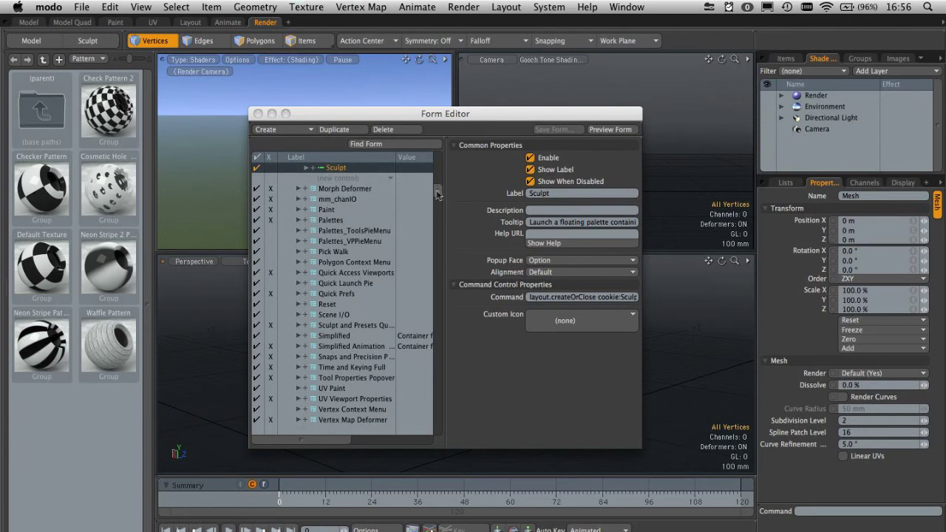
pyautogui.scroll(3, 438, 187)
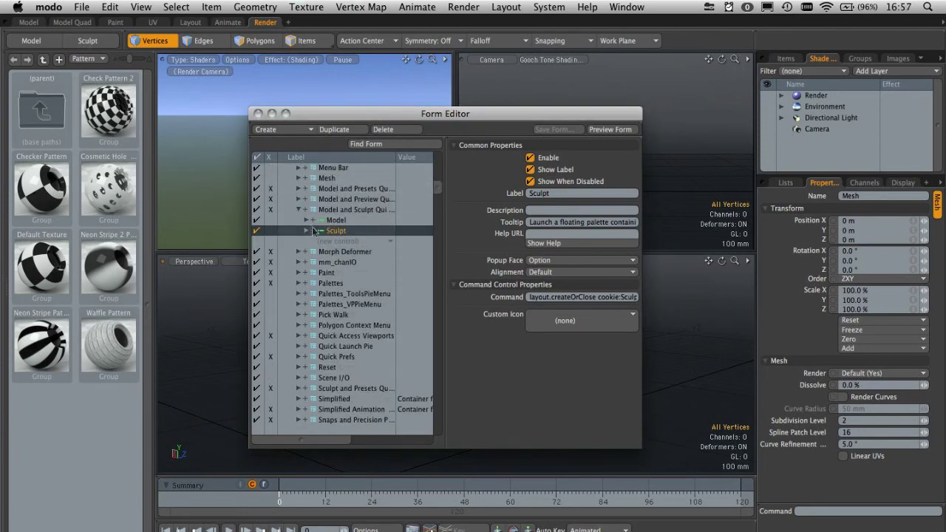
pyautogui.moveTo(349, 232); pyautogui.dragTo(342, 226)
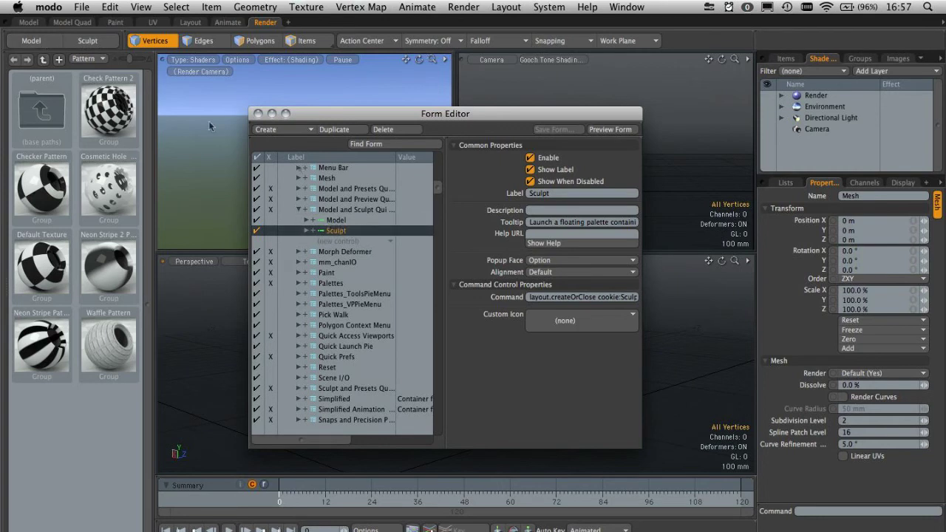
pyautogui.moveTo(326, 230)
pyautogui.mouseDown()
pyautogui.moveTo(320, 213)
pyautogui.moveTo(403, 198)
pyautogui.mouseUp()
pyautogui.moveTo(396, 157); pyautogui.dragTo(428, 157)
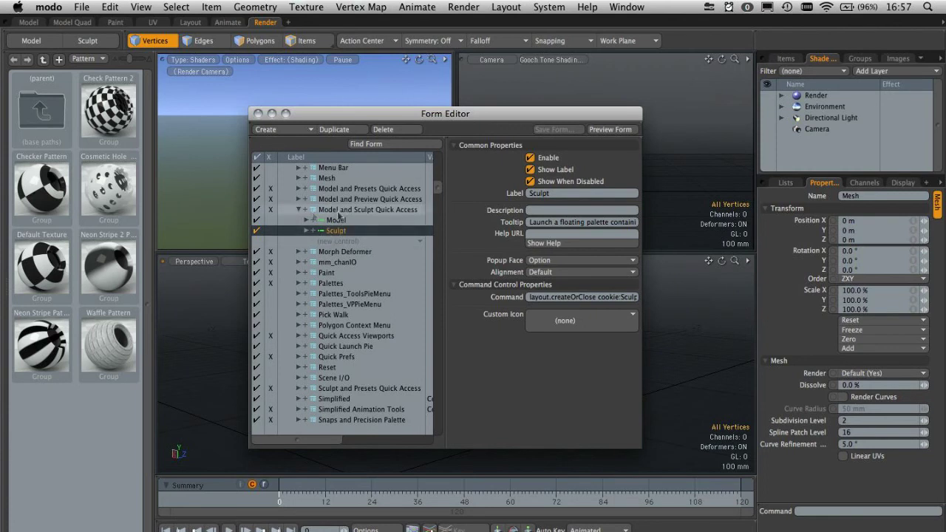
# Duplicate the Model and Sculpt Quick Access form and label the copy "RenderButtons Quick Access".
pyautogui.click(340, 209)
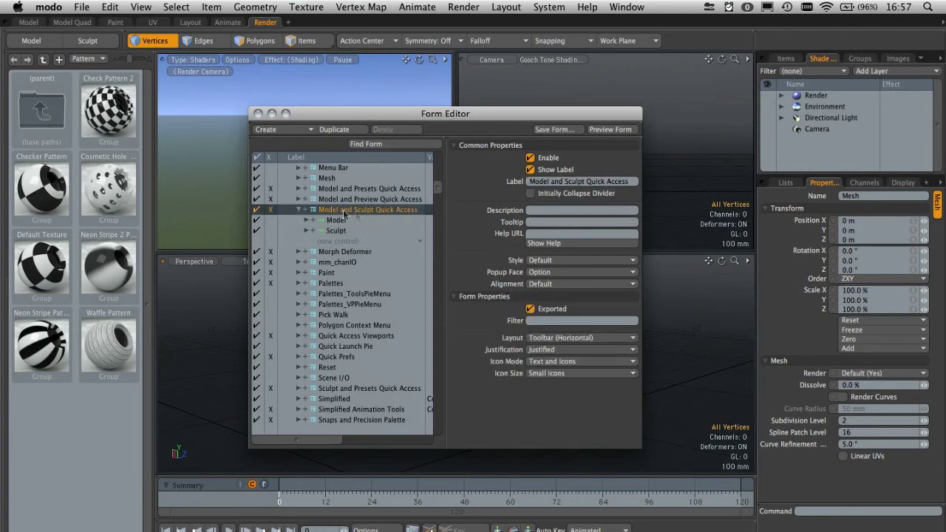
pyautogui.rightClick(337, 214)
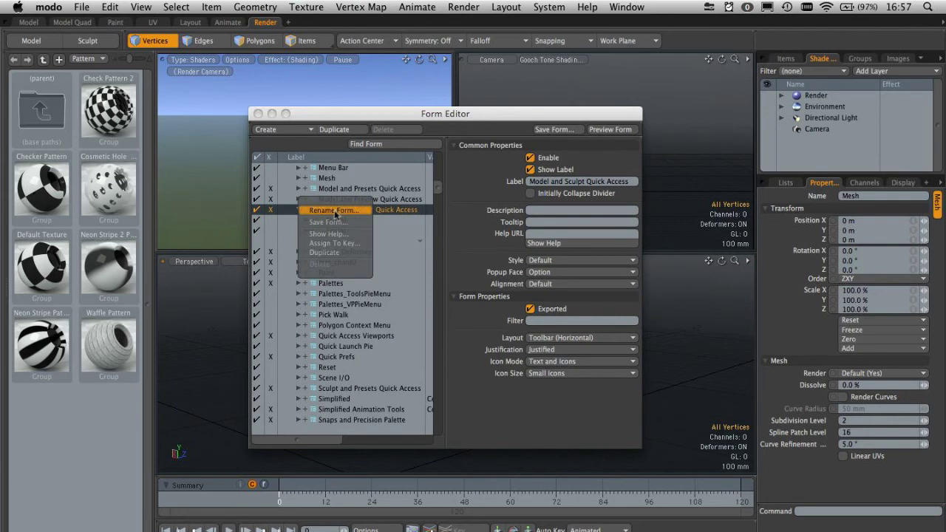
pyautogui.click(334, 253)
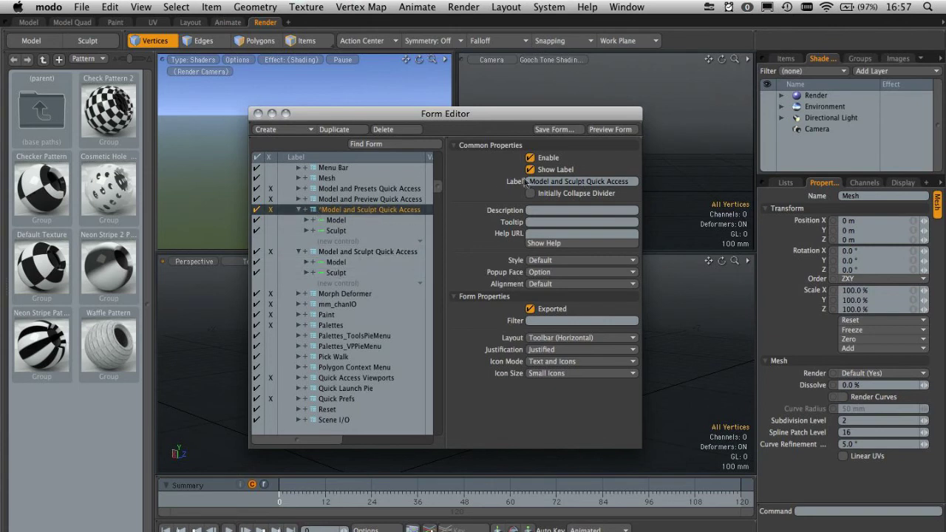
pyautogui.click(546, 182)
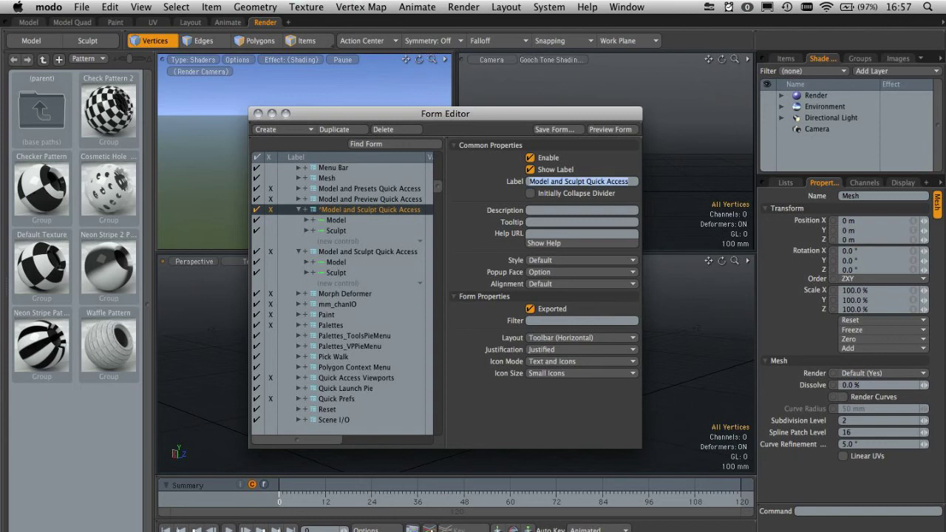
pyautogui.write('RenderButtons')
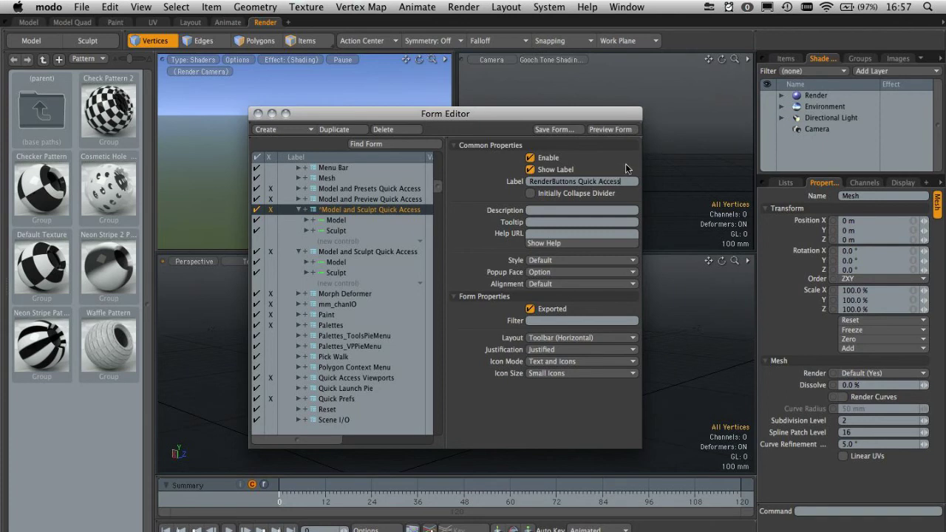
pyautogui.press('Return')
pyautogui.click(343, 211)
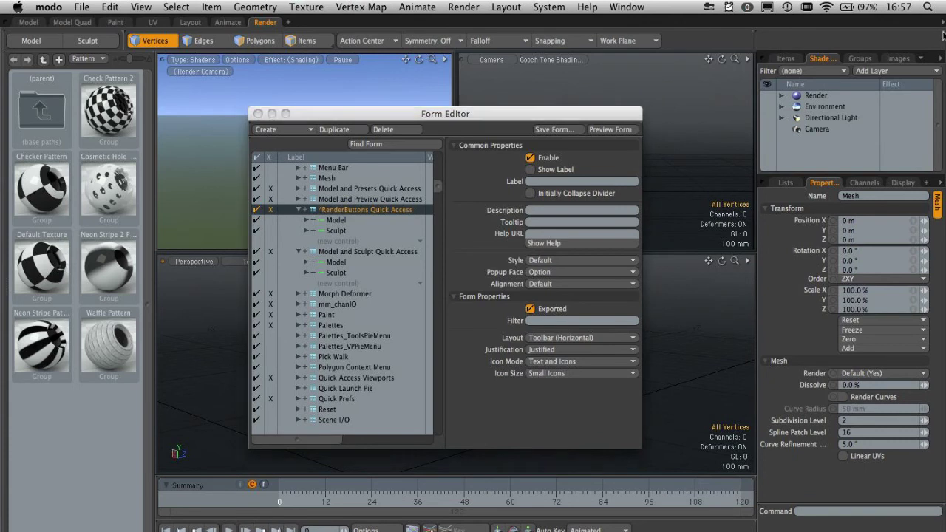
# Assign the RenderButtons Quick Access form to the empty Form View above the Shader Tree.
pyautogui.click(943, 35)
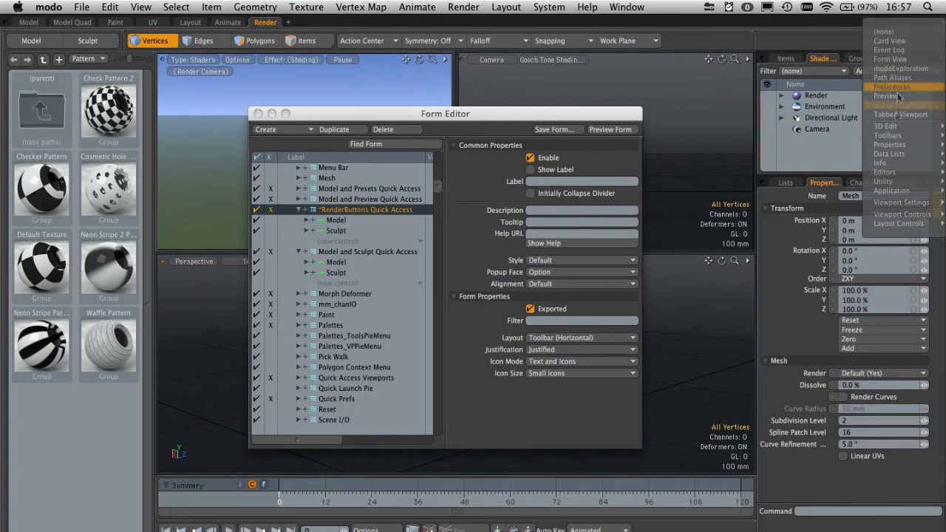
pyautogui.moveTo(909, 202)
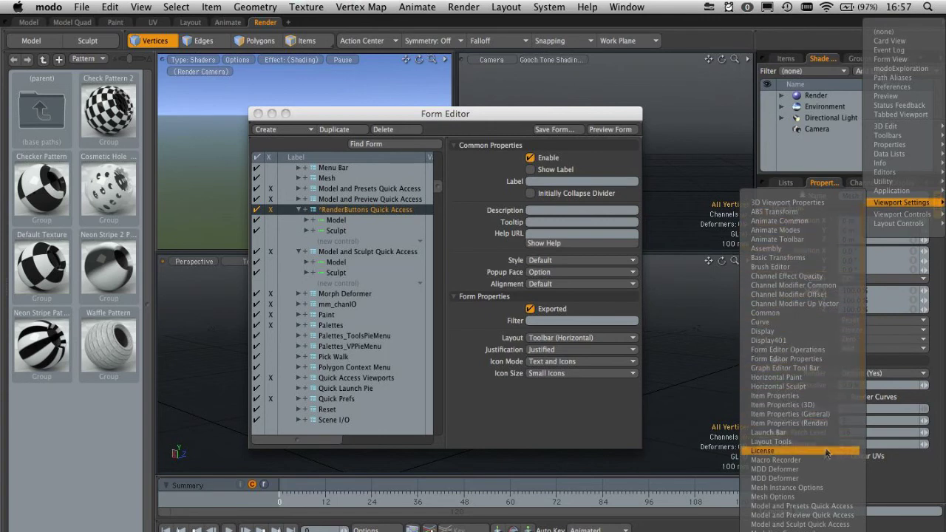
pyautogui.scroll(-10, 806, 521)
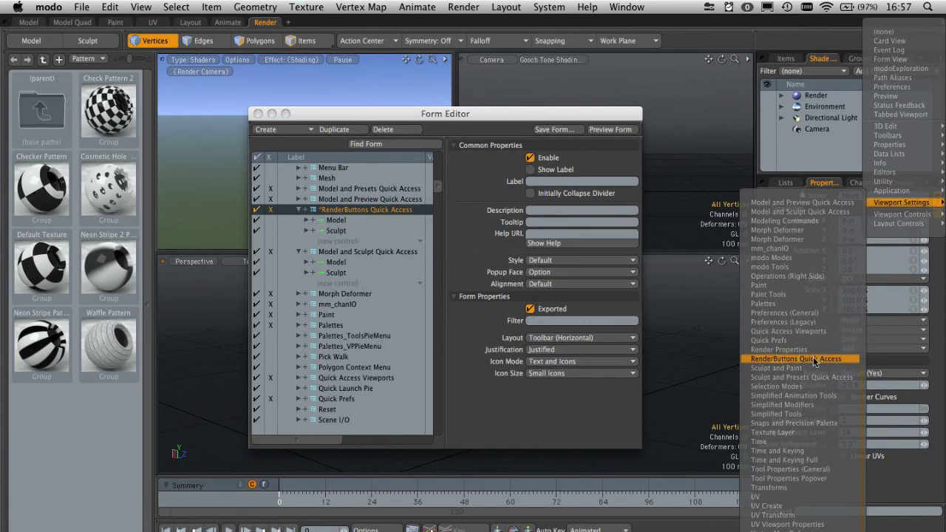
pyautogui.click(816, 360)
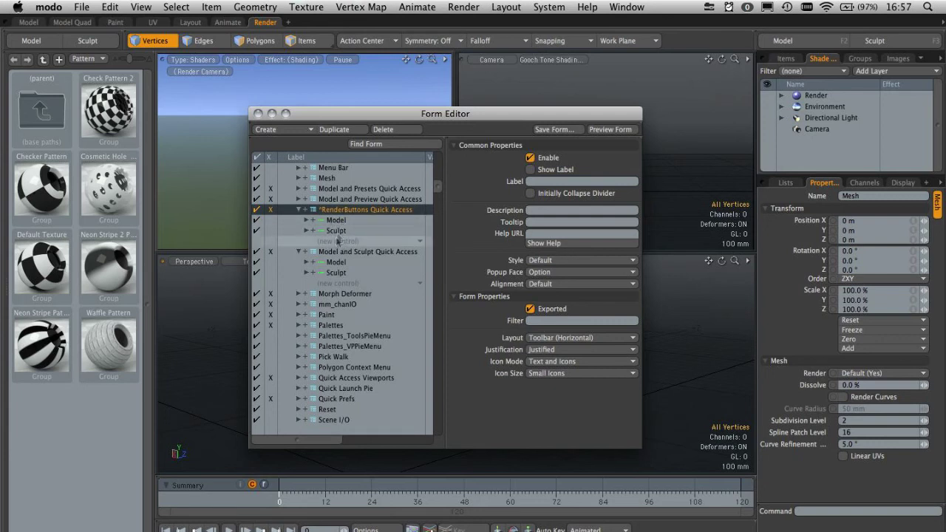
# Relabel the Model button in the RenderButtons Quick Access form as "Render Still".
pyautogui.click(336, 220)
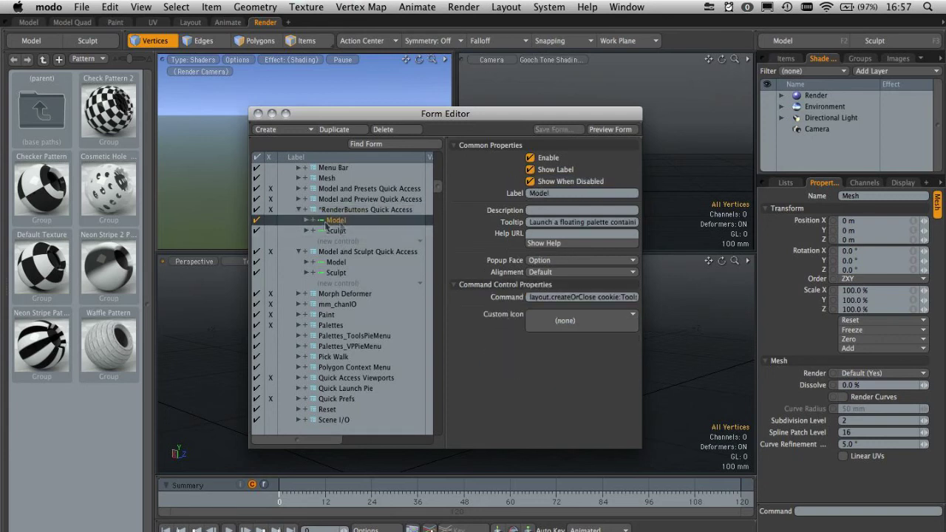
pyautogui.doubleClick(539, 193)
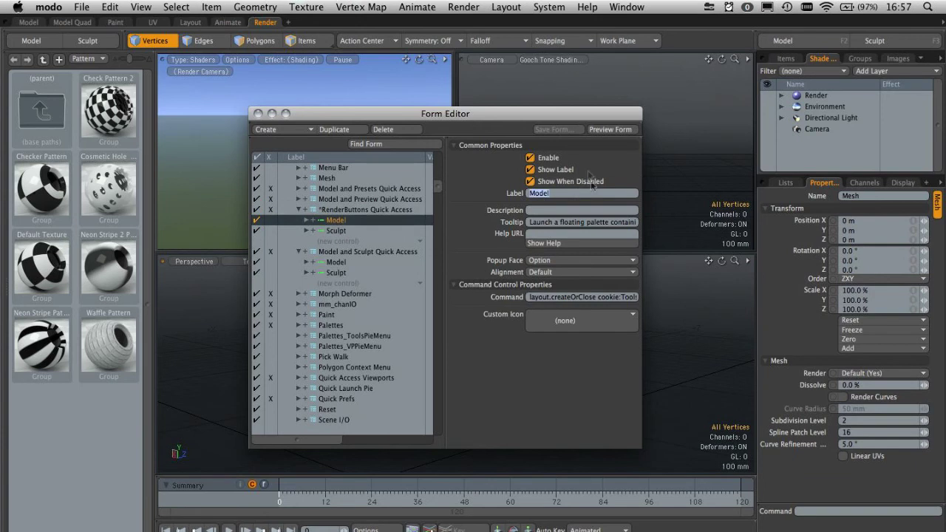
pyautogui.write('Render Still')
pyautogui.press('Return')
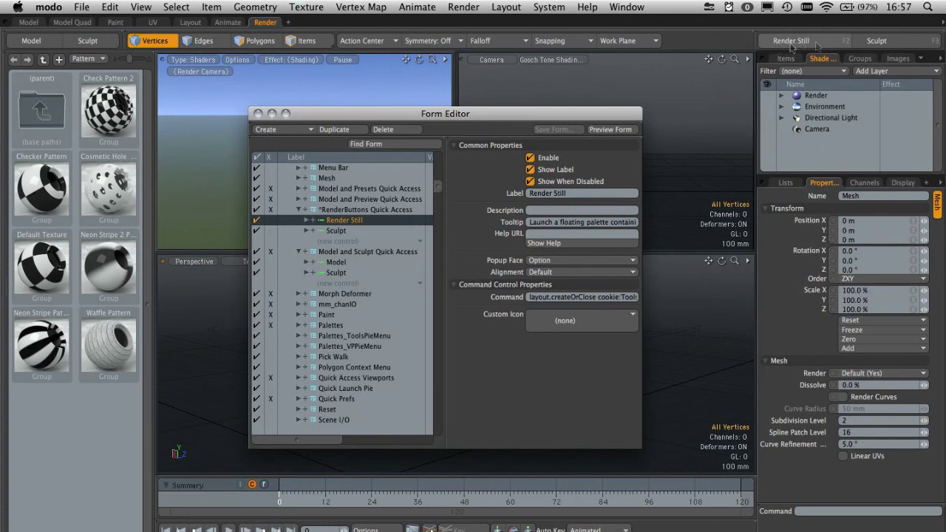
# Relabel the Sculpt button in the RenderButtons Quick Access form as "Render Anim" and try out the Render Still button.
pyautogui.click(336, 231)
pyautogui.doubleClick(566, 194)
pyautogui.write('Re')
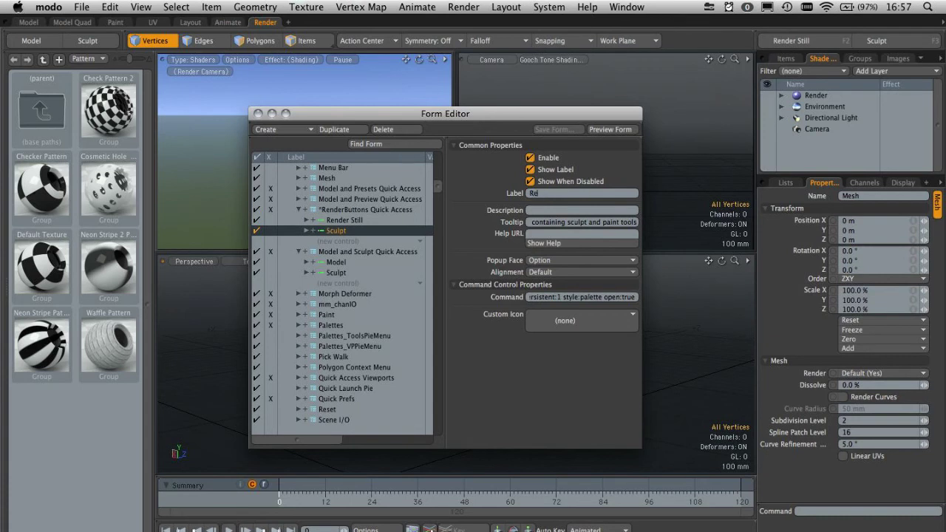
pyautogui.write('nder Anim')
pyautogui.press('Return')
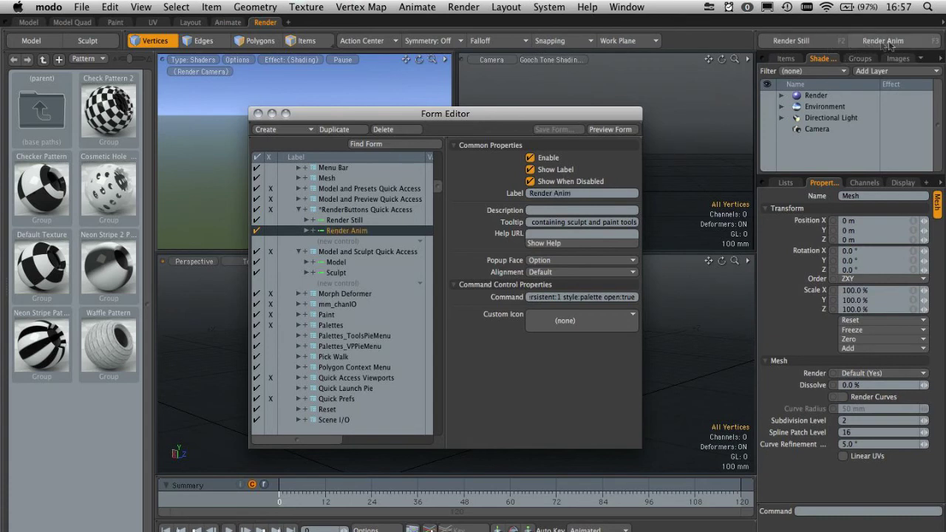
pyautogui.click(818, 44)
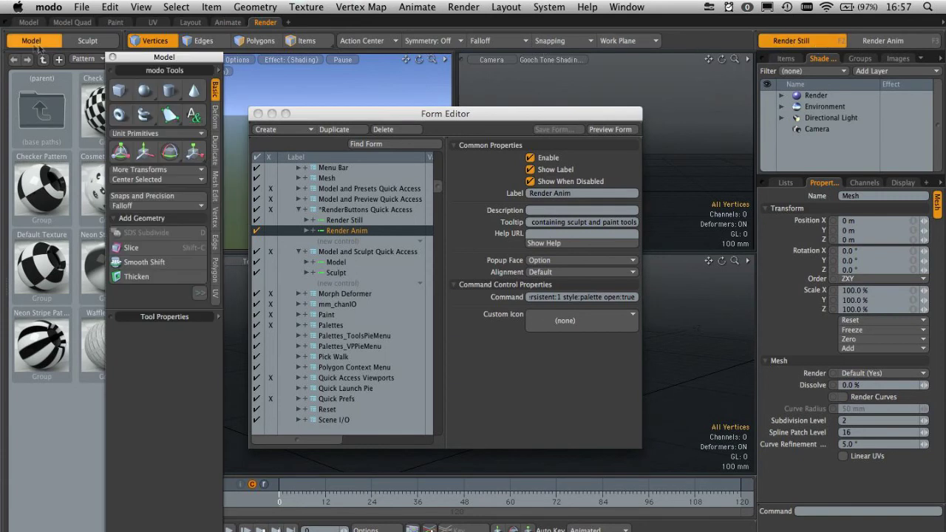
pyautogui.click(112, 59)
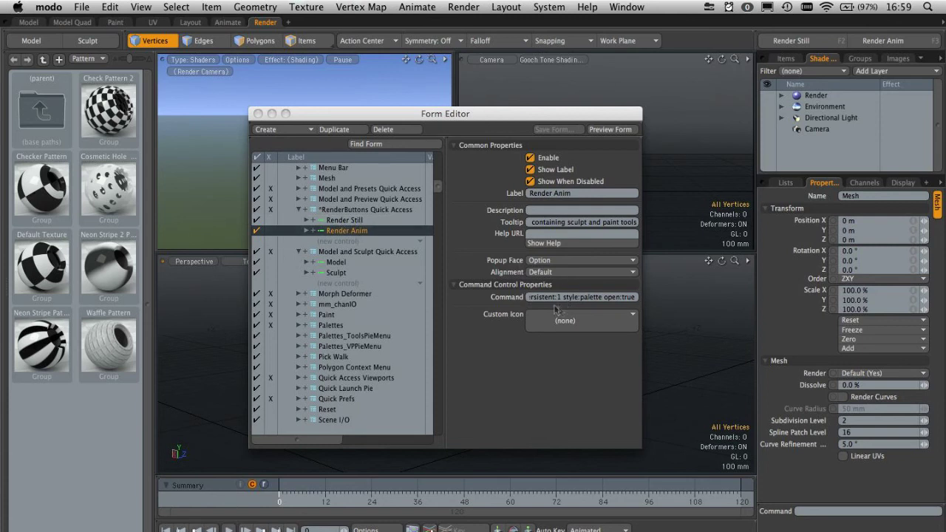
# Open the Command History palette and arrange it side by side with the Form Editor.
pyautogui.moveTo(279, 121); pyautogui.dragTo(465, 140)
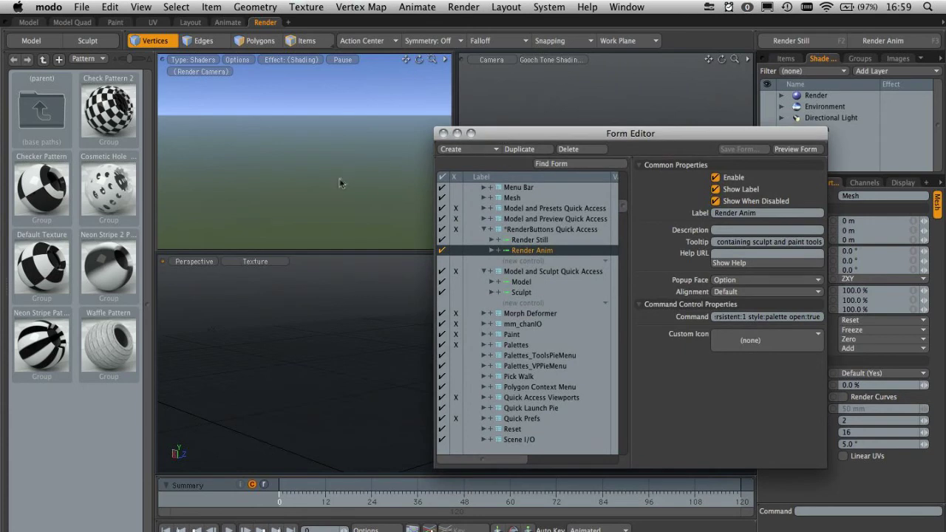
pyautogui.press('F5')
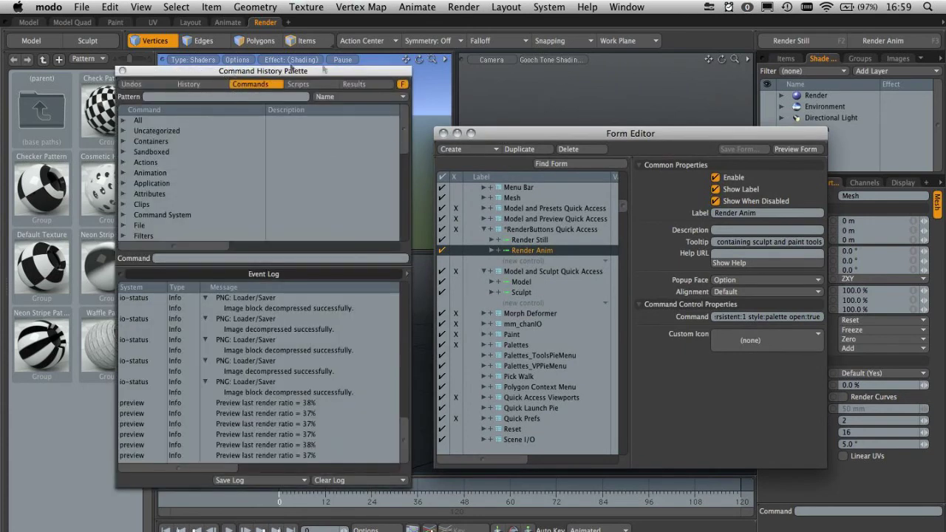
pyautogui.moveTo(323, 73); pyautogui.dragTo(296, 76)
pyautogui.moveTo(526, 133); pyautogui.dragTo(568, 135)
pyautogui.moveTo(293, 78); pyautogui.dragTo(284, 80)
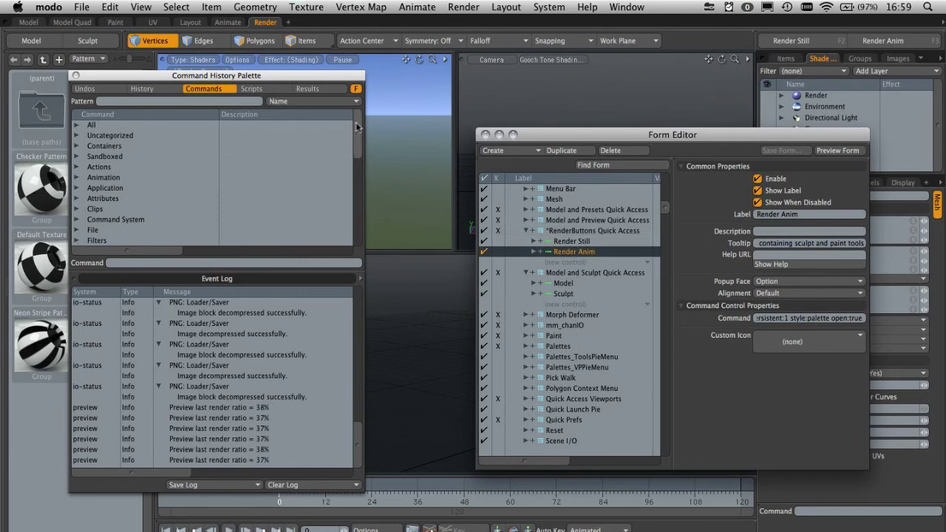
# Find the render command in the Rendering category of the command list and run it as a test, closing the rendered frame.
pyautogui.scroll(-5, 147, 199)
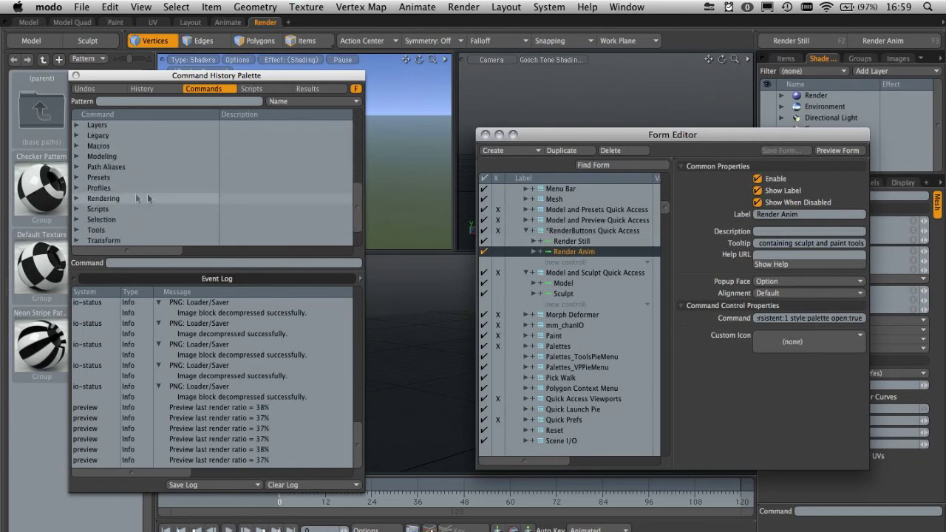
pyautogui.click(76, 198)
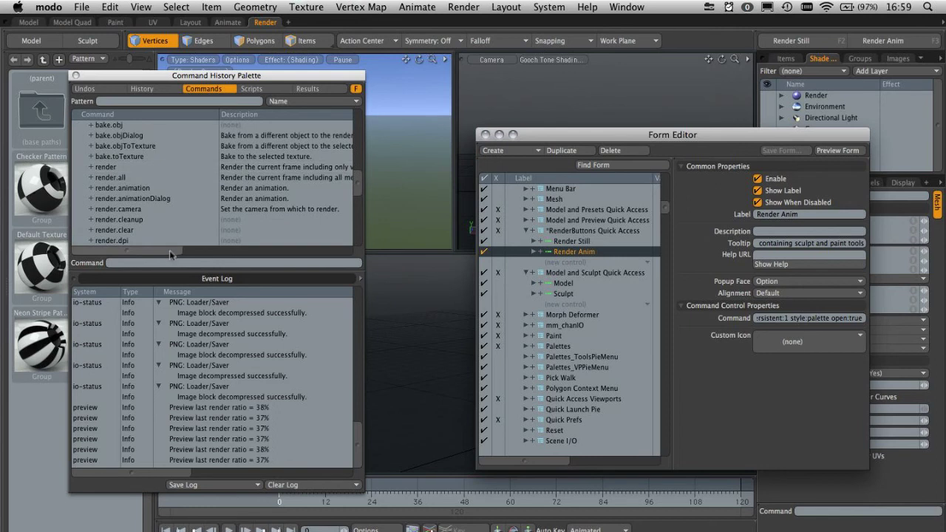
pyautogui.moveTo(169, 250); pyautogui.dragTo(188, 253)
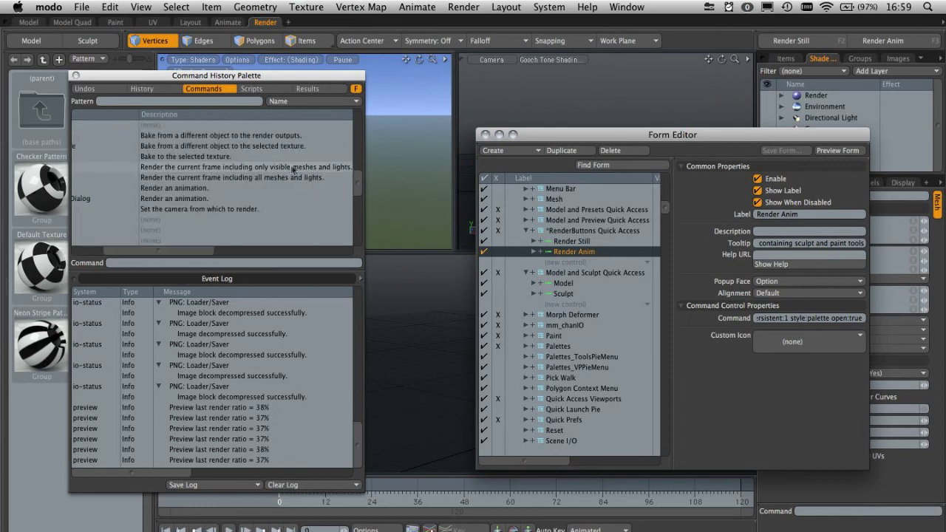
pyautogui.moveTo(159, 251); pyautogui.dragTo(129, 251)
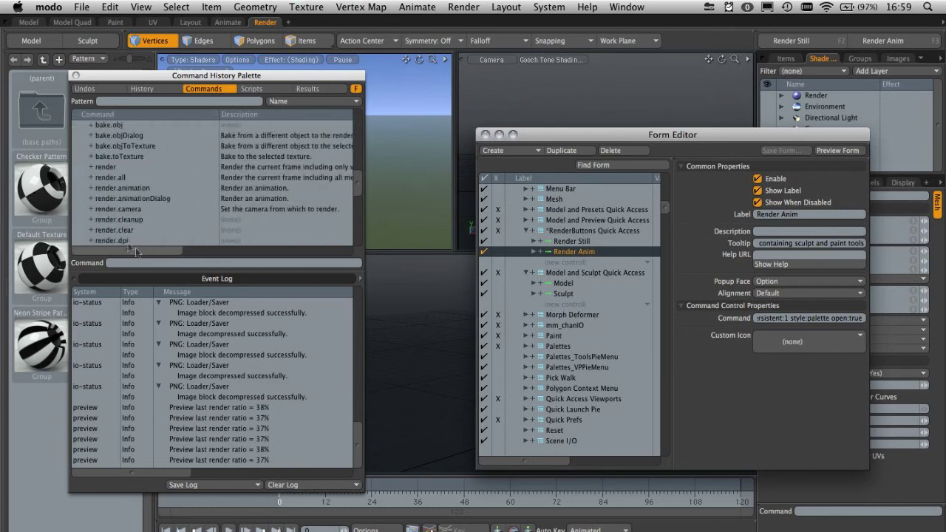
pyautogui.click(466, 7)
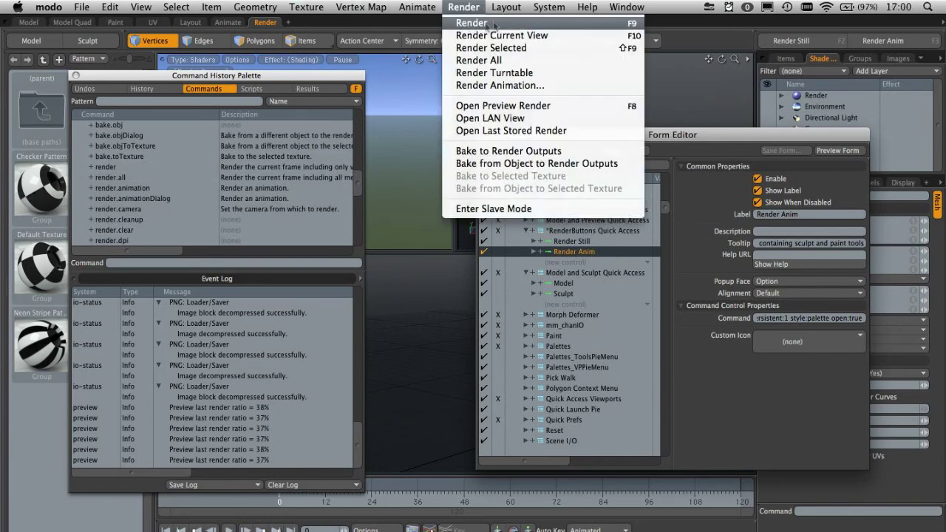
pyautogui.click(136, 256)
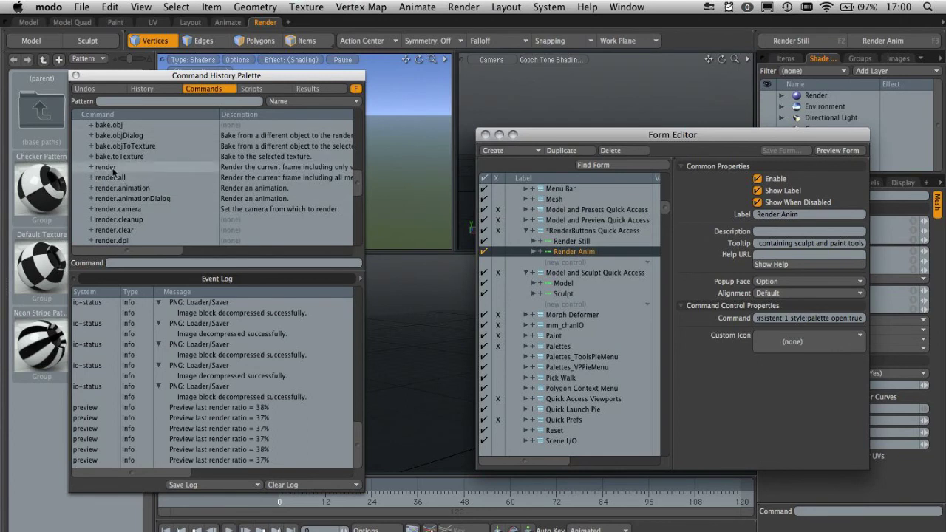
pyautogui.doubleClick(114, 169)
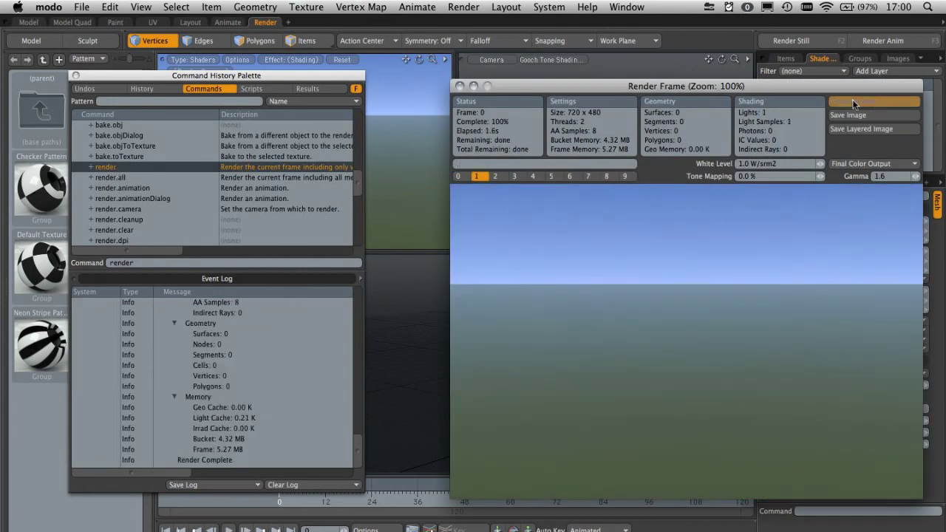
pyautogui.click(851, 102)
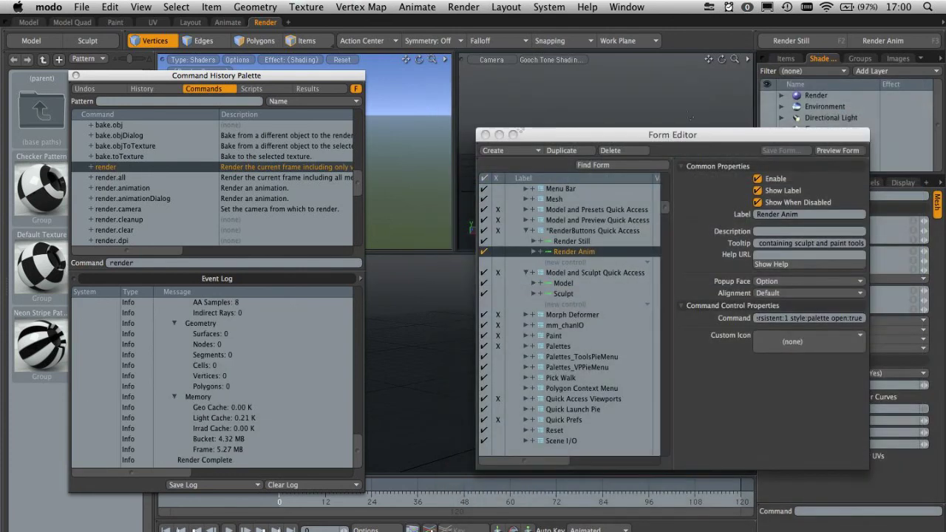
# Copy the render command into the Command property of the Render Still button and test the button with a render.
pyautogui.click(105, 169)
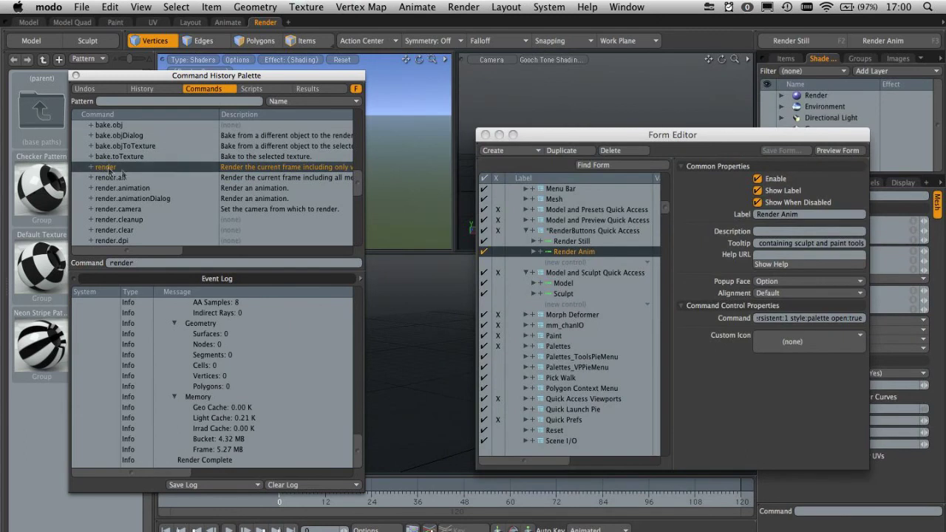
pyautogui.click(141, 263)
pyautogui.press('super+c')
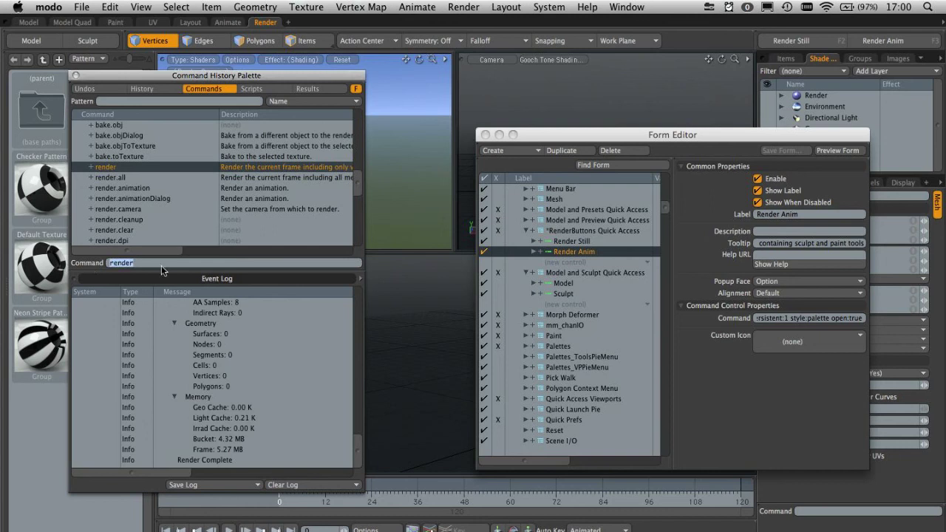
pyautogui.click(579, 240)
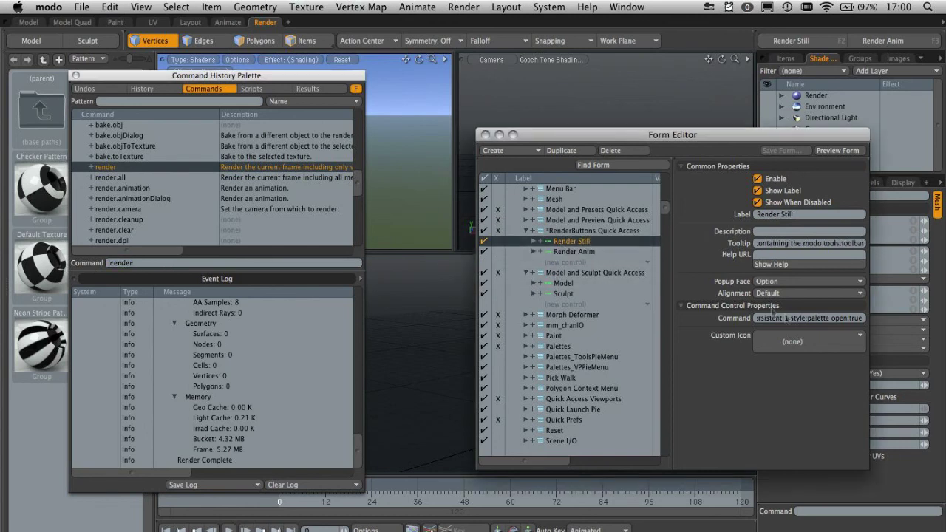
pyautogui.click(789, 319)
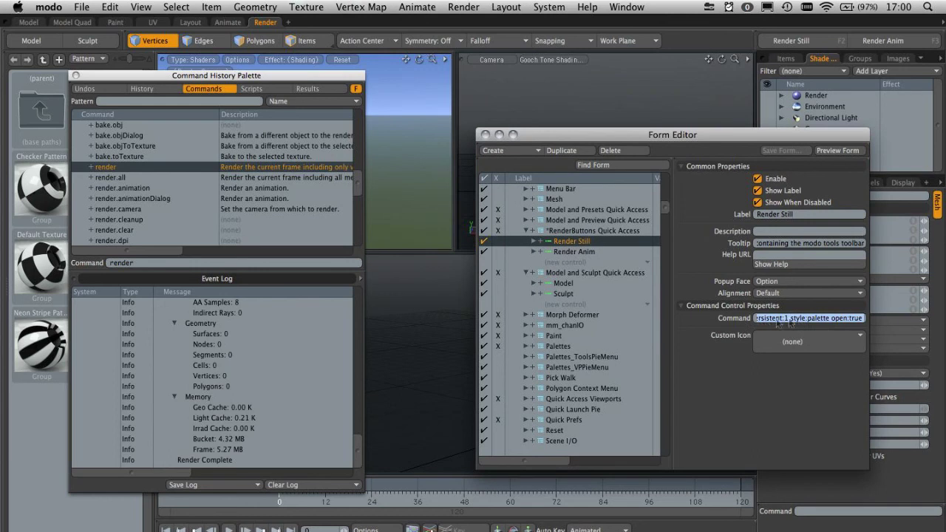
pyautogui.press('super+v')
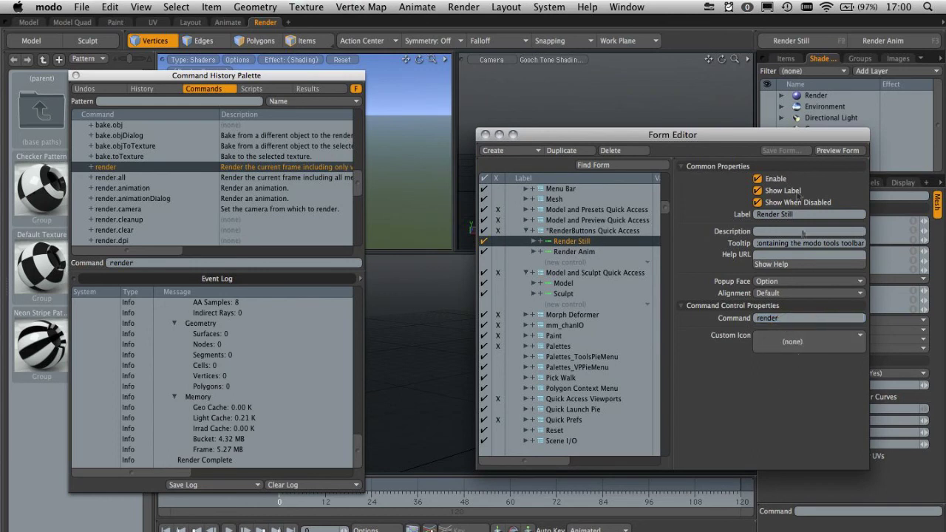
pyautogui.click(795, 41)
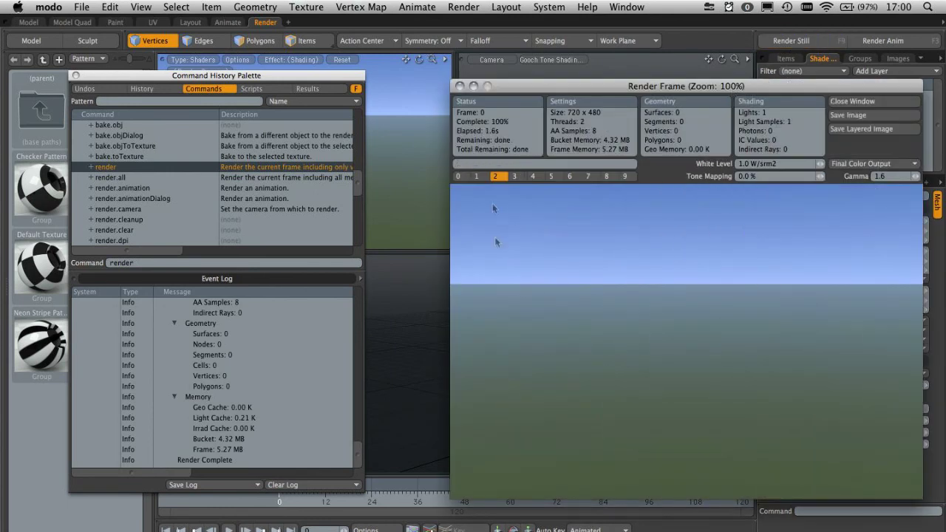
pyautogui.click(851, 101)
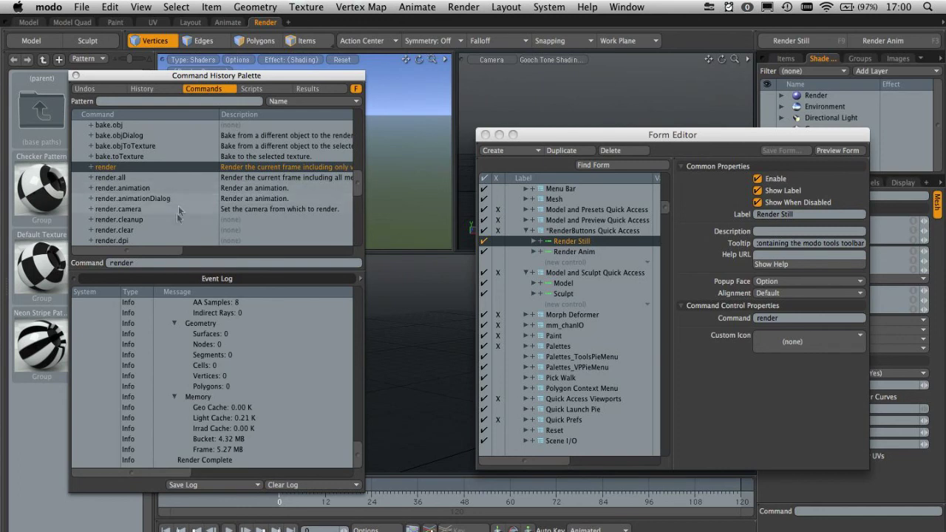
# Test-run the render.animation and render.animationDialog commands from the command list, cancelling each one.
pyautogui.doubleClick(121, 187)
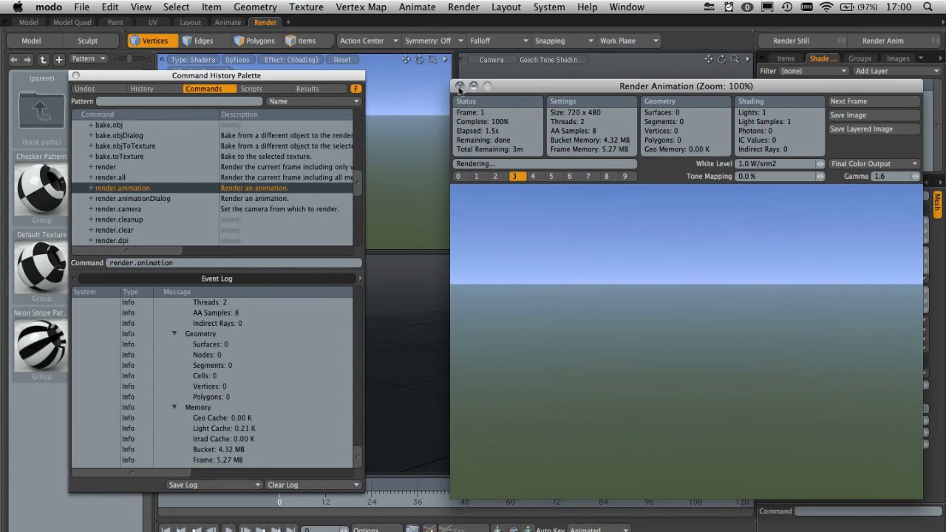
pyautogui.click(459, 87)
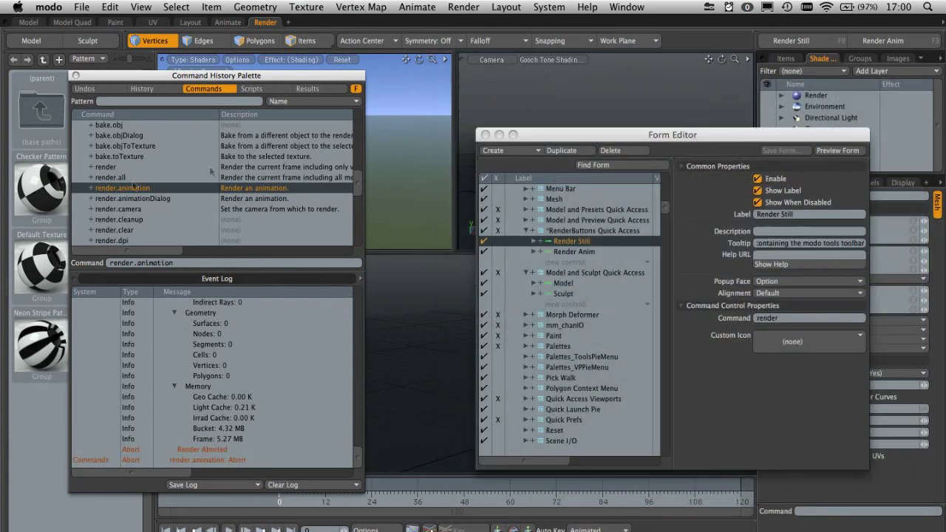
pyautogui.doubleClick(140, 199)
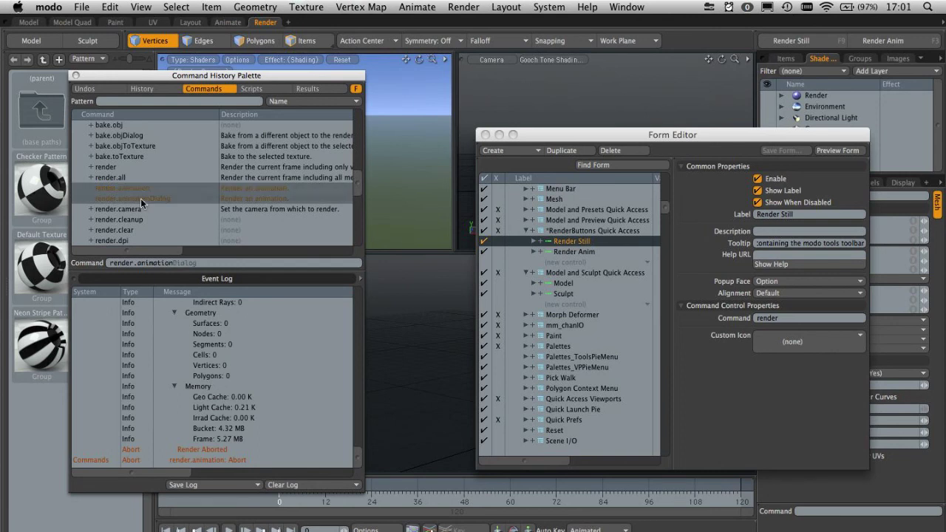
pyautogui.moveTo(484, 213); pyautogui.dragTo(474, 236)
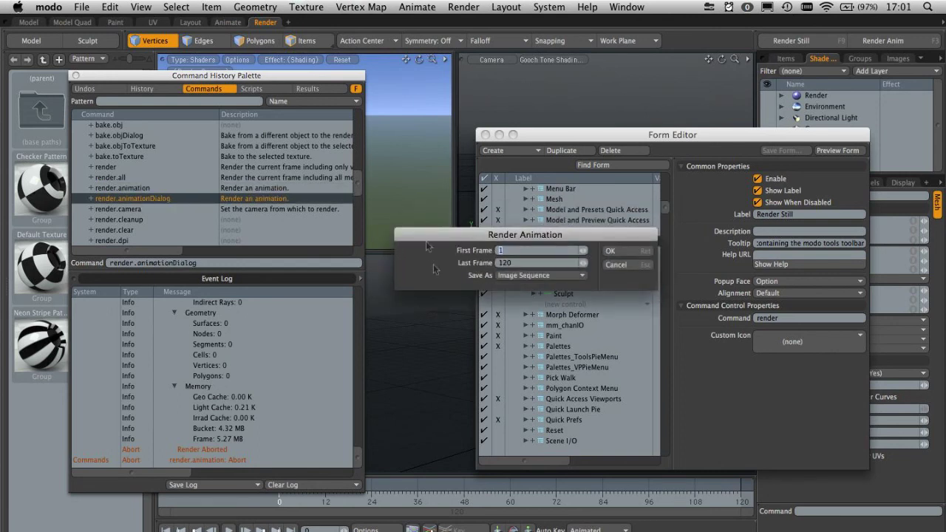
pyautogui.click(638, 270)
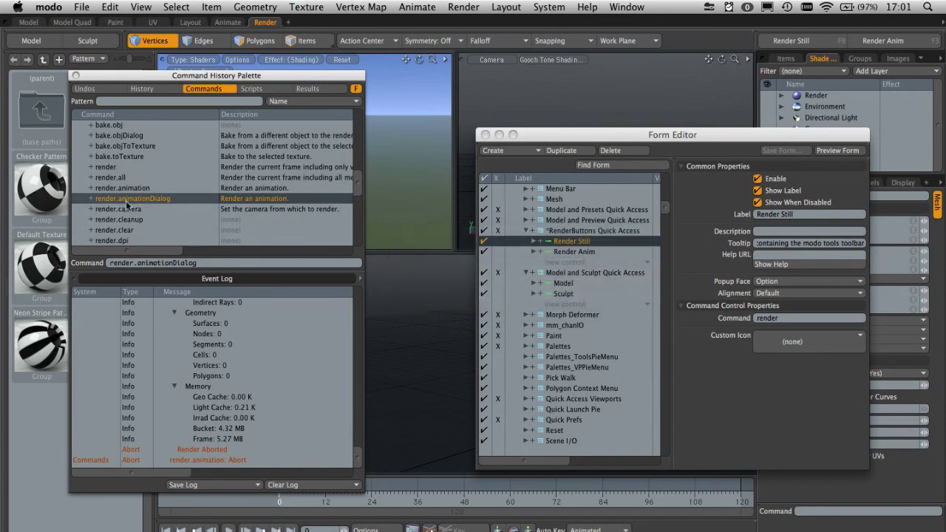
# Copy the render.animationDialog command into the Command property of the Render Anim button.
pyautogui.click(120, 263)
pyautogui.press('super+c')
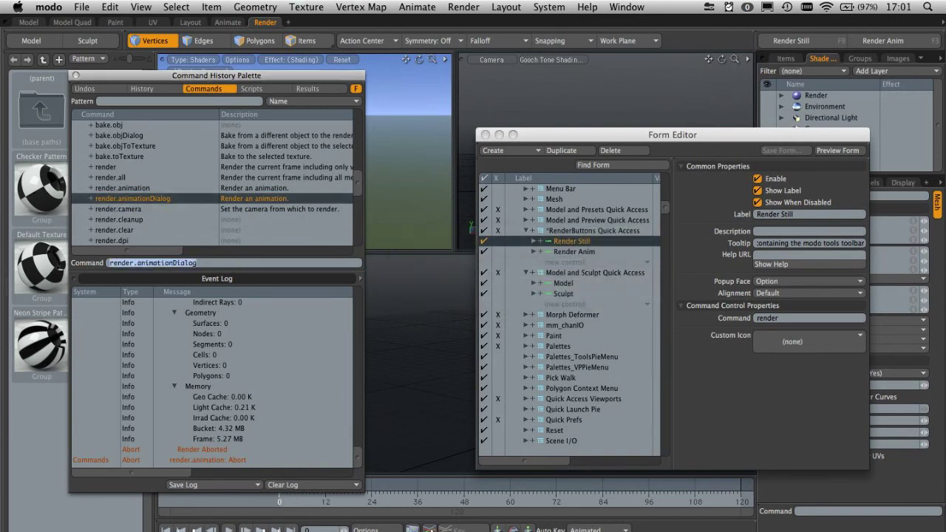
pyautogui.moveTo(591, 242); pyautogui.dragTo(558, 258)
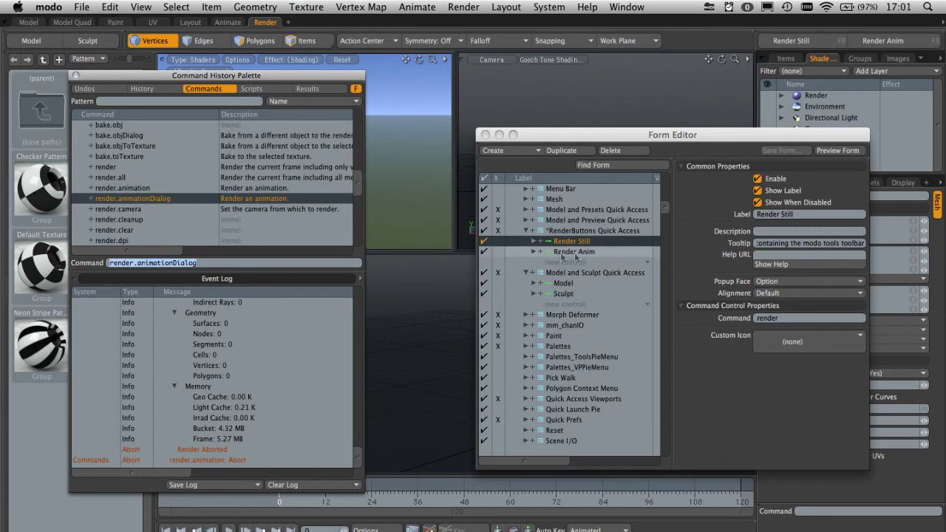
pyautogui.click(580, 252)
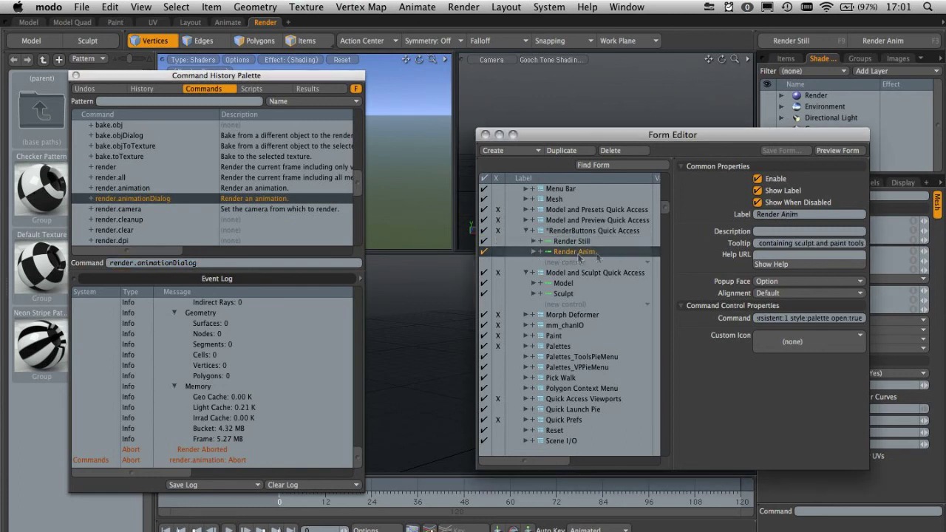
pyautogui.click(809, 319)
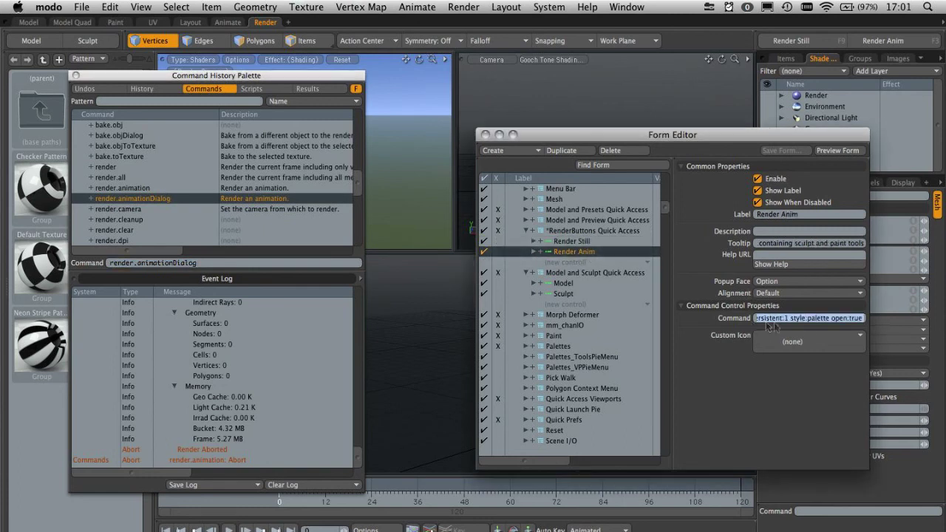
pyautogui.press('super+v')
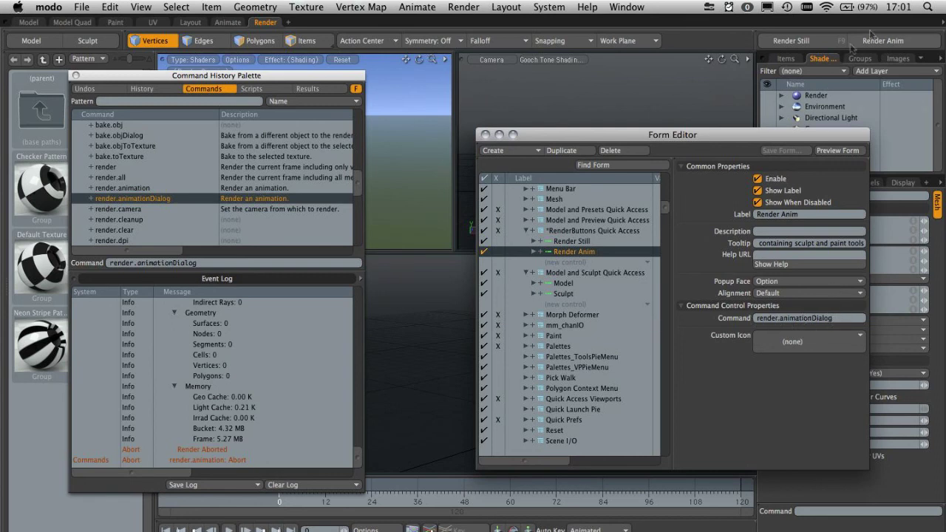
# Test the Render Anim button, cancelling its Render Animation dialog, and close the Command History palette.
pyautogui.click(898, 42)
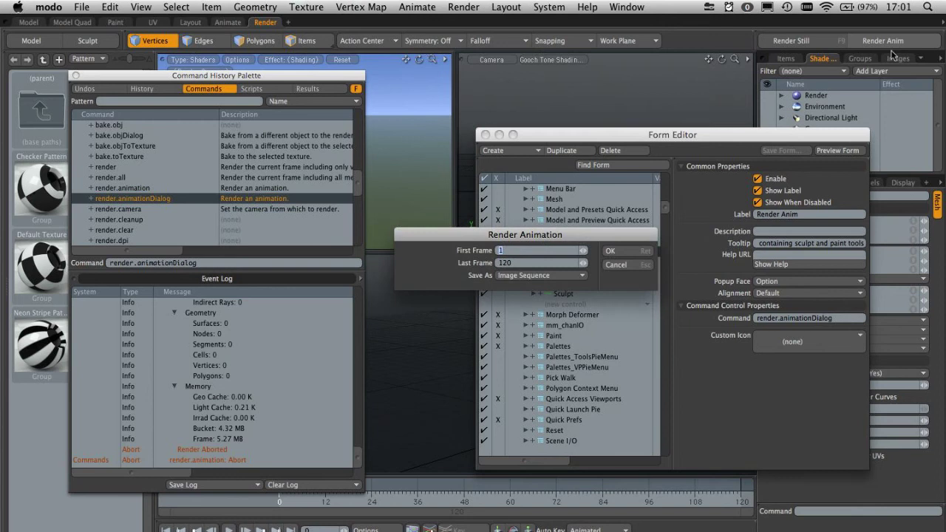
pyautogui.click(617, 266)
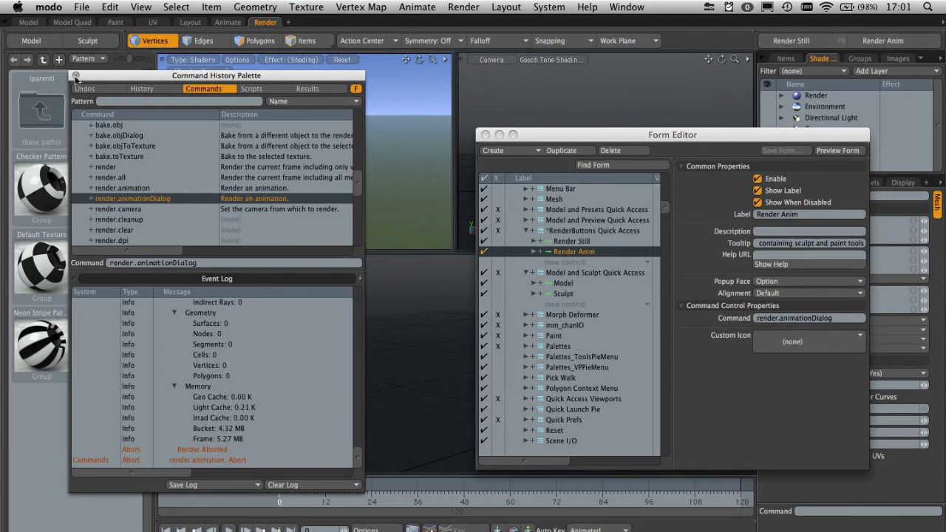
pyautogui.click(76, 77)
pyautogui.moveTo(601, 140); pyautogui.dragTo(416, 136)
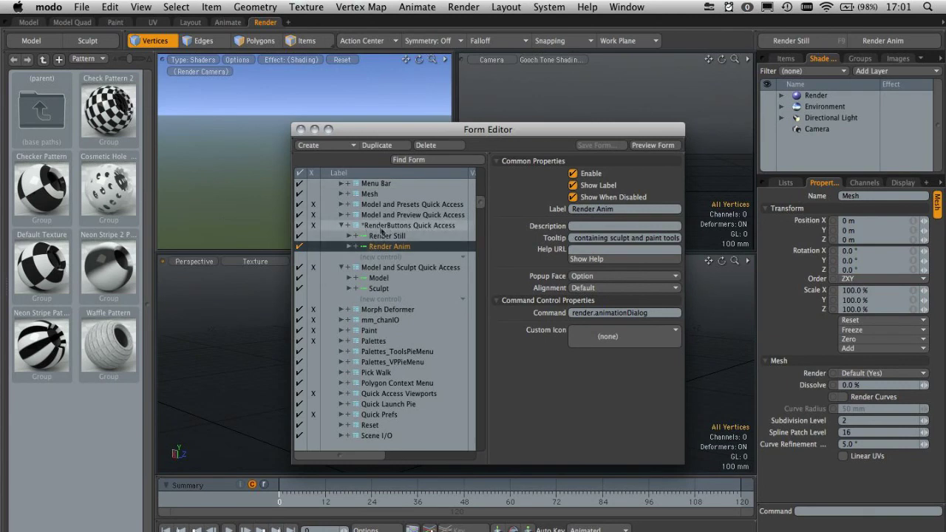
# Start saving the RenderButtons Quick Access form to a file and choose the folder Work/My Tutorials/QuickTips/RenderButtons/layout.
pyautogui.click(388, 226)
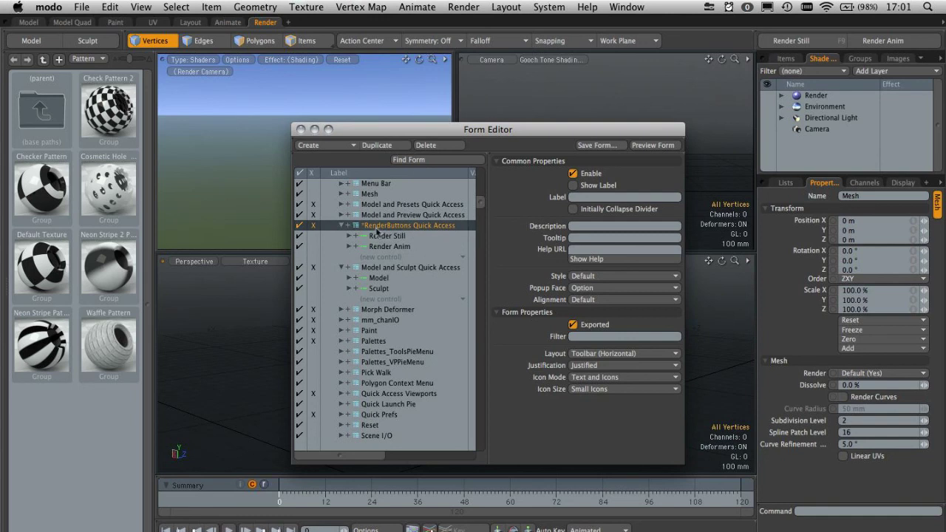
pyautogui.click(605, 145)
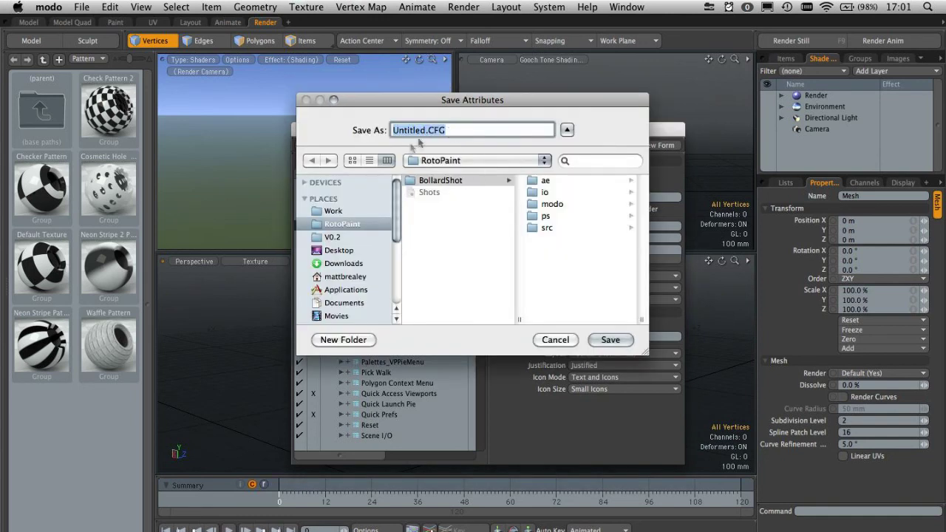
pyautogui.click(352, 213)
pyautogui.scroll(-5, 467, 229)
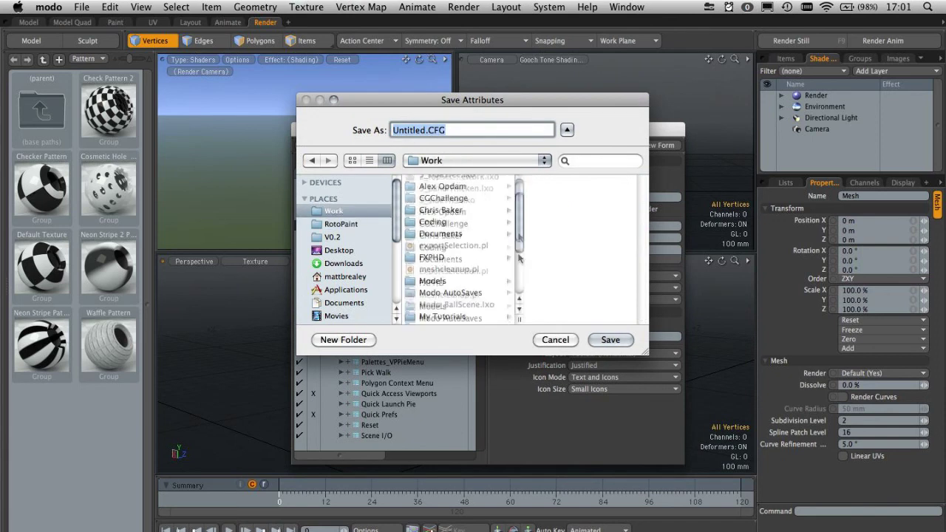
pyautogui.click(465, 230)
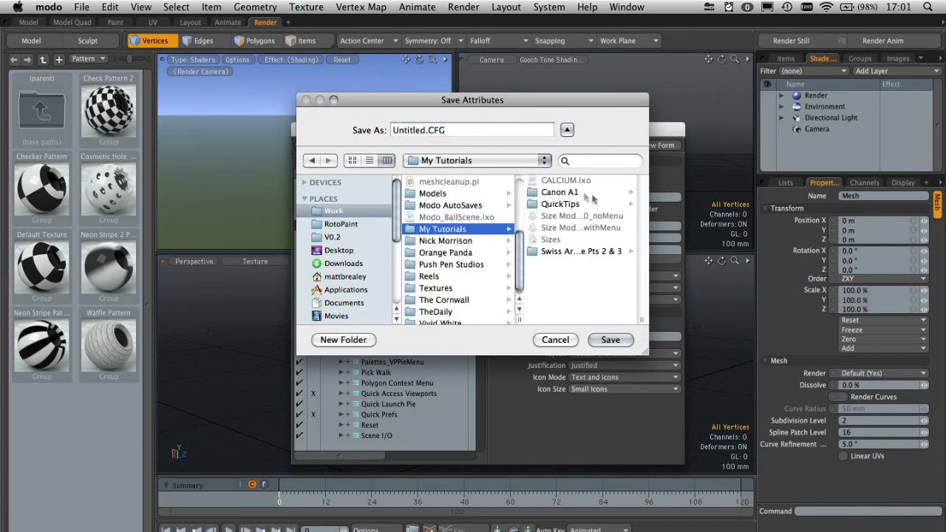
pyautogui.click(580, 206)
pyautogui.click(587, 193)
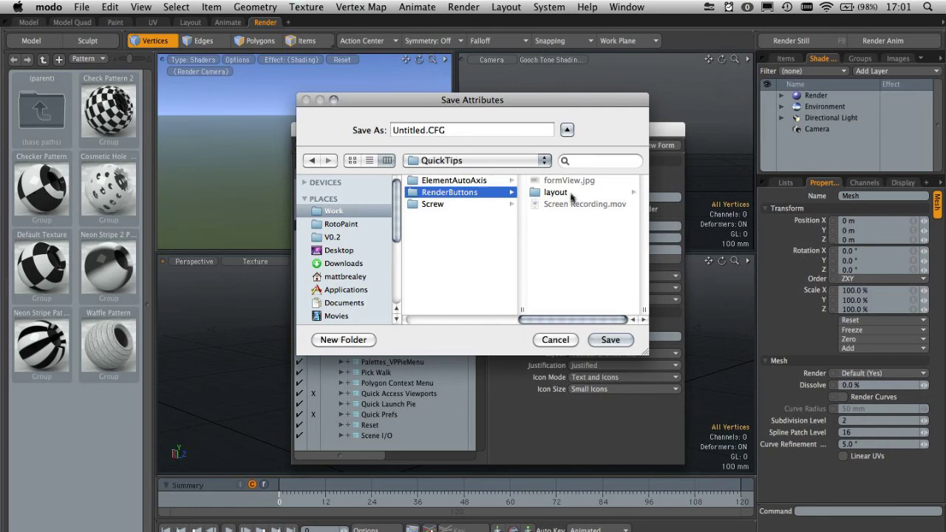
pyautogui.click(572, 195)
# Save the form as renderButtons.cfg, replacing the existing file, and dismiss the save notice.
pyautogui.click(580, 181)
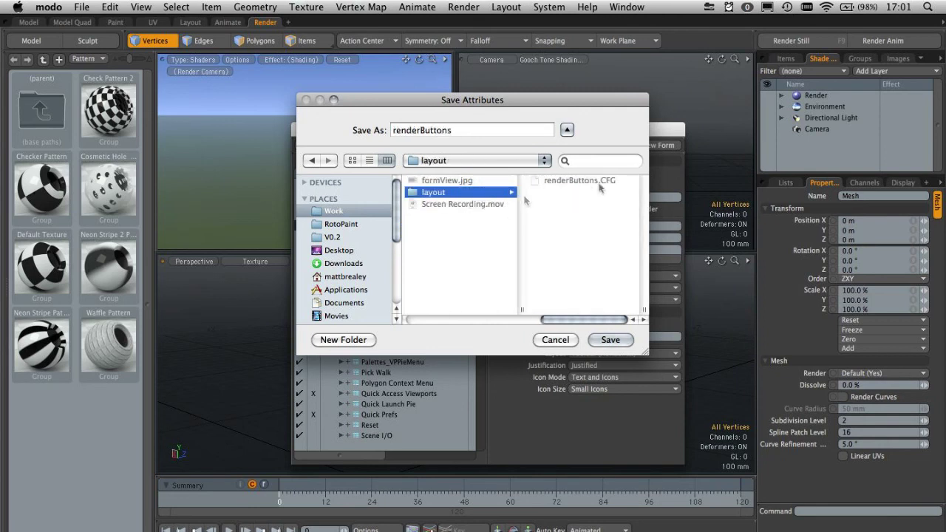
pyautogui.click(509, 131)
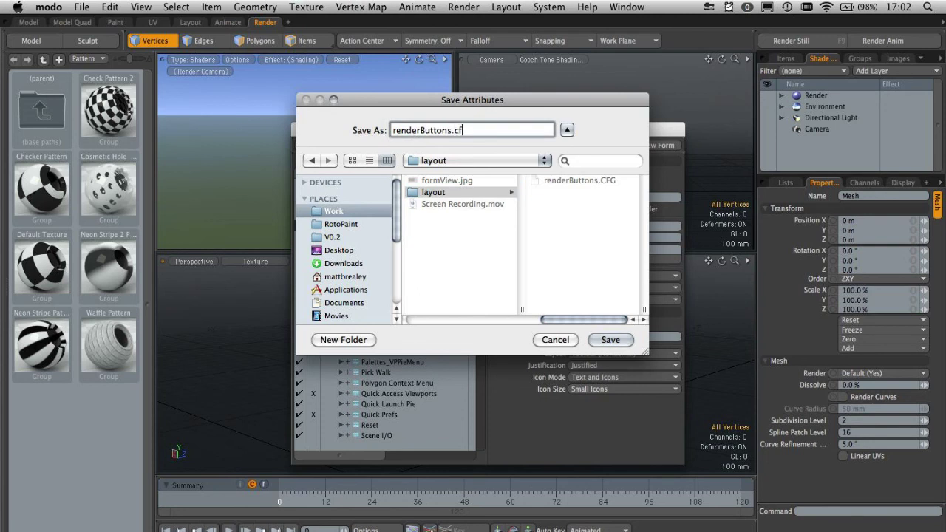
pyautogui.write('.cfg')
pyautogui.press('Return')
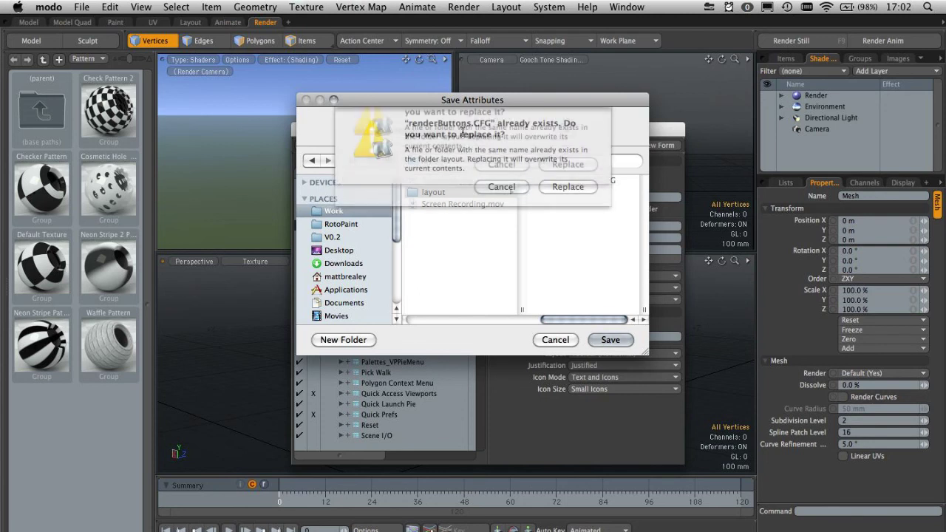
pyautogui.click(584, 191)
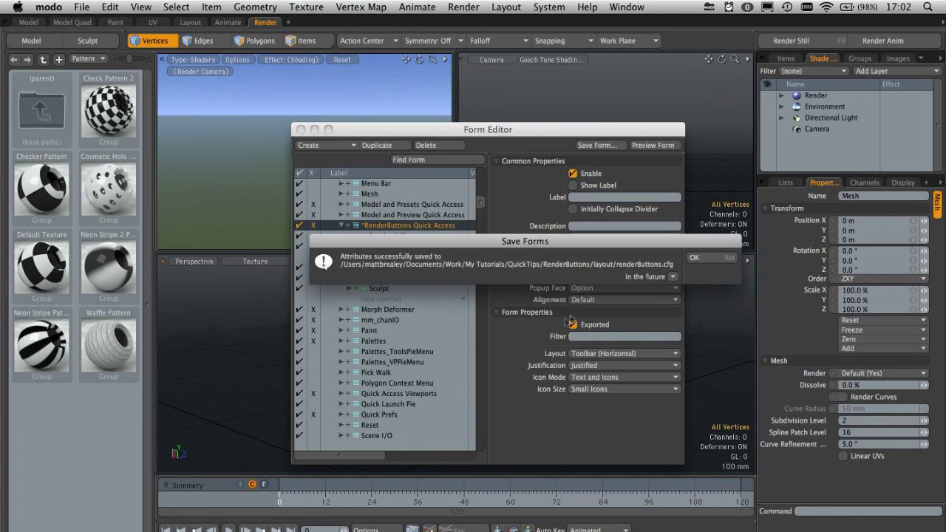
pyautogui.click(713, 260)
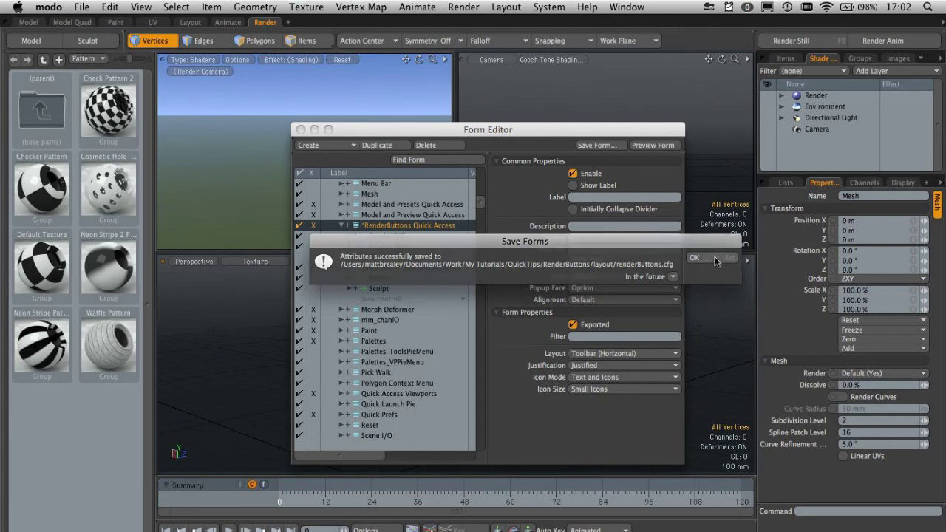
# Save the modo configuration and close the Form Editor.
pyautogui.click(81, 8)
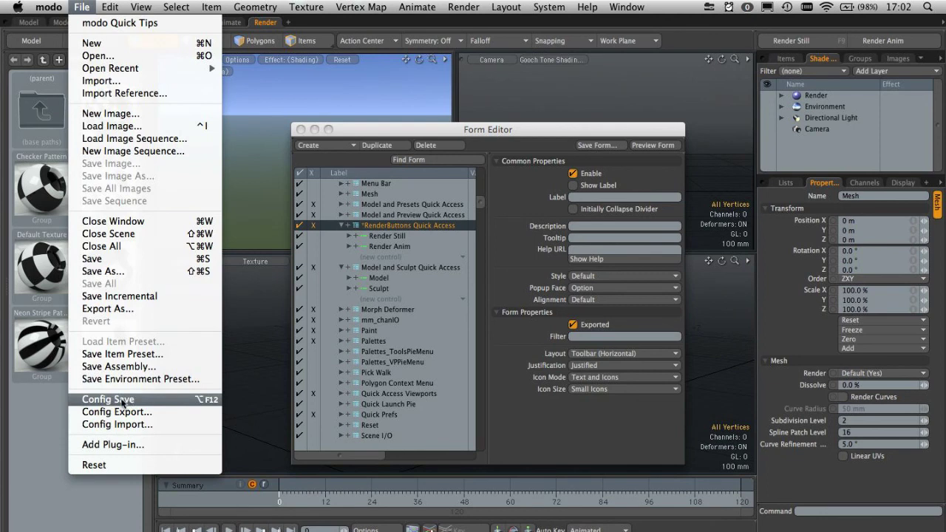
pyautogui.click(124, 402)
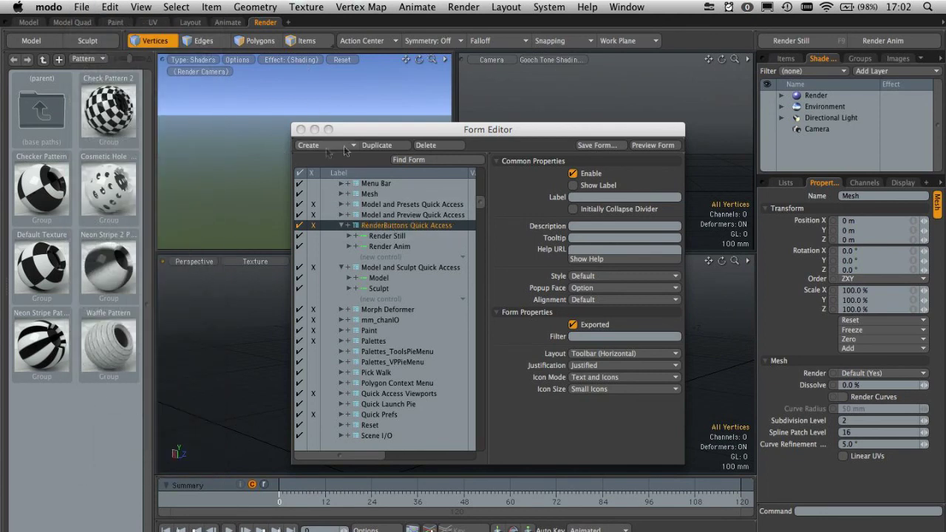
pyautogui.moveTo(359, 136); pyautogui.dragTo(358, 135)
pyautogui.click(299, 129)
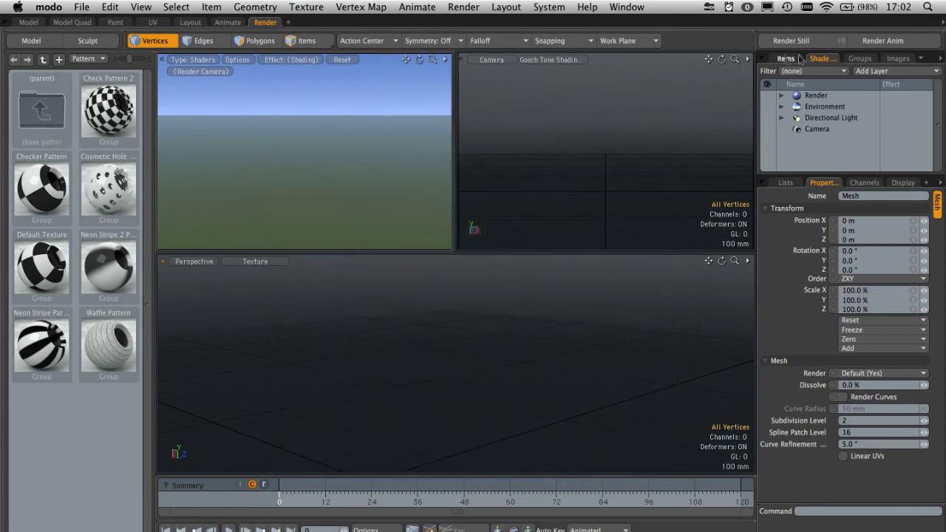